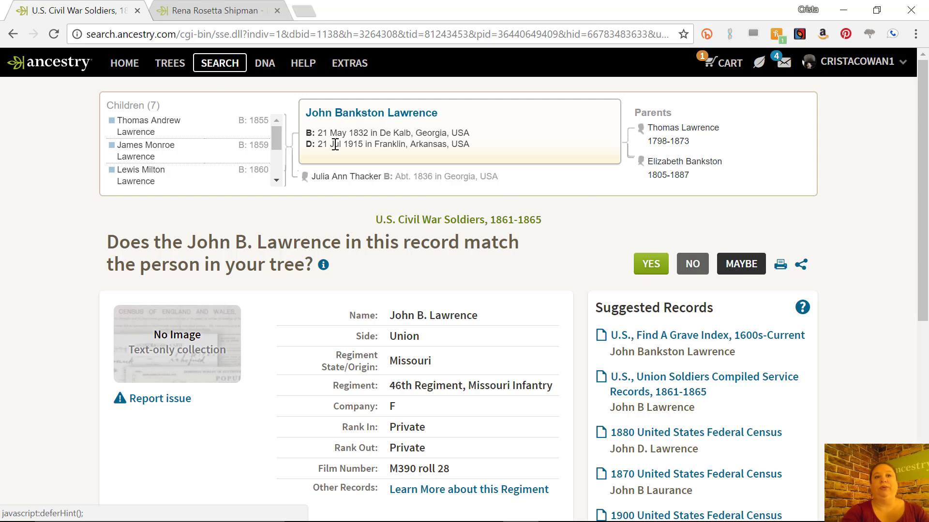
# Step: Return to the ancestor's hints list and open the U.S. Civil War Soldiers and U.S., Union Soldiers Compiled Service Records hints in separate new tabs
pyautogui.click(13, 34)
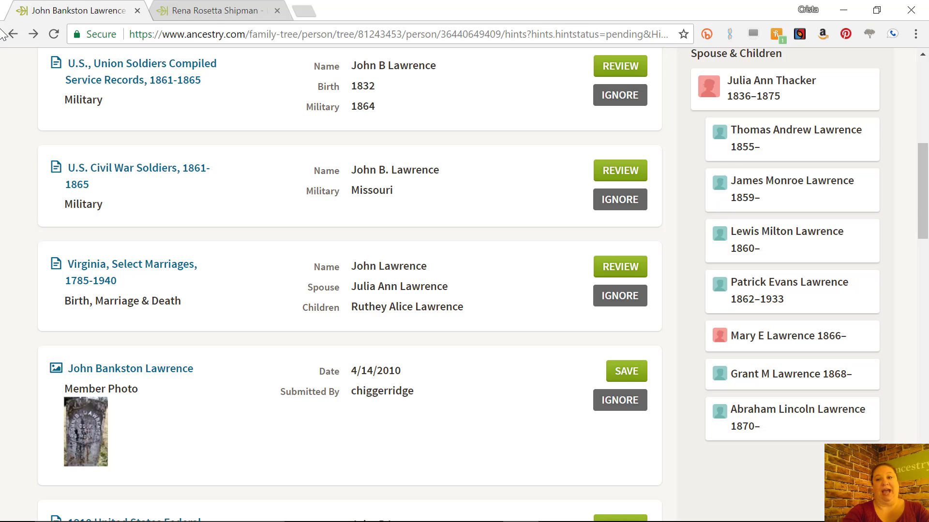
pyautogui.rightClick(114, 173)
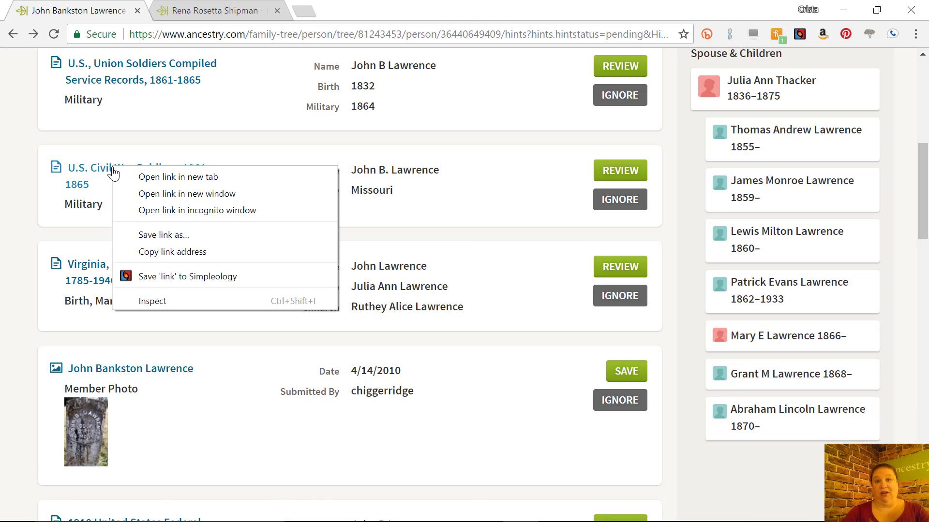
pyautogui.click(140, 178)
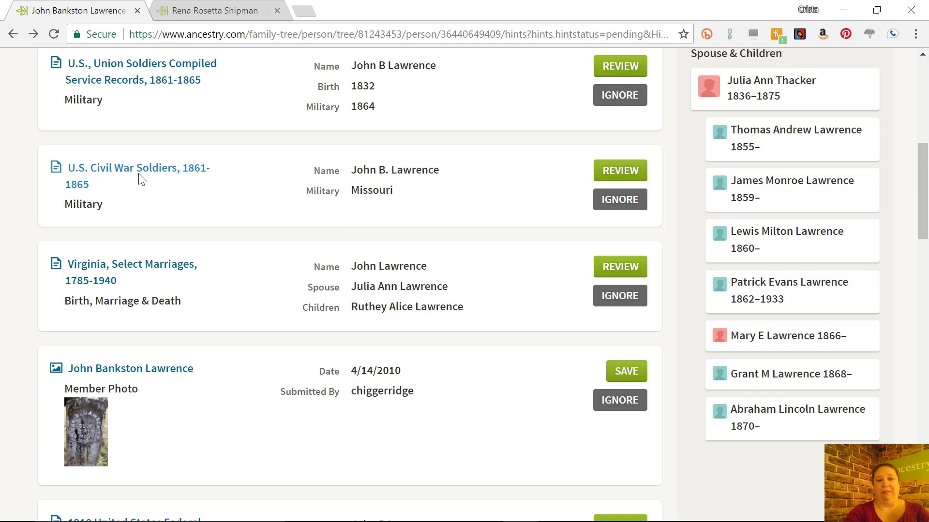
pyautogui.rightClick(82, 71)
pyautogui.click(113, 79)
# Step: Open the 1910 United States Federal Census hint in a new tab
pyautogui.scroll(2, 109, 85)
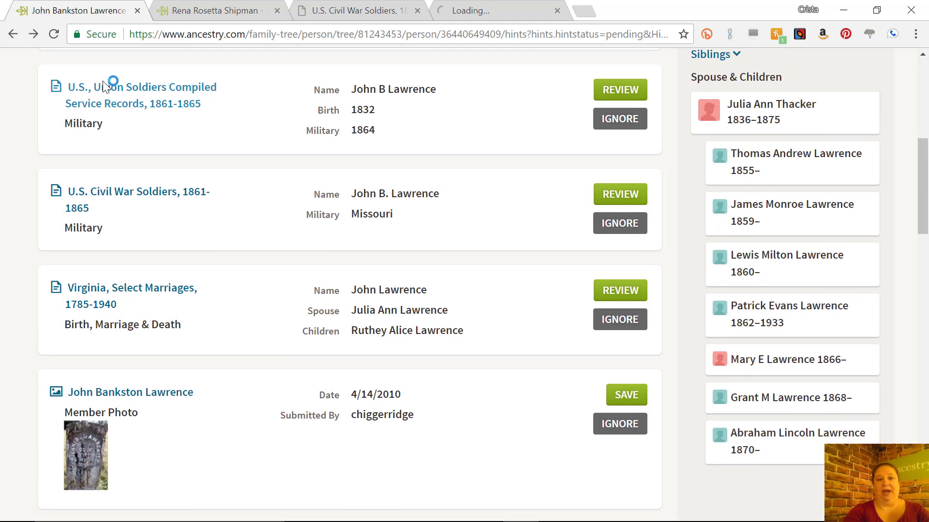
pyautogui.scroll(1, 106, 87)
pyautogui.scroll(-8, 107, 86)
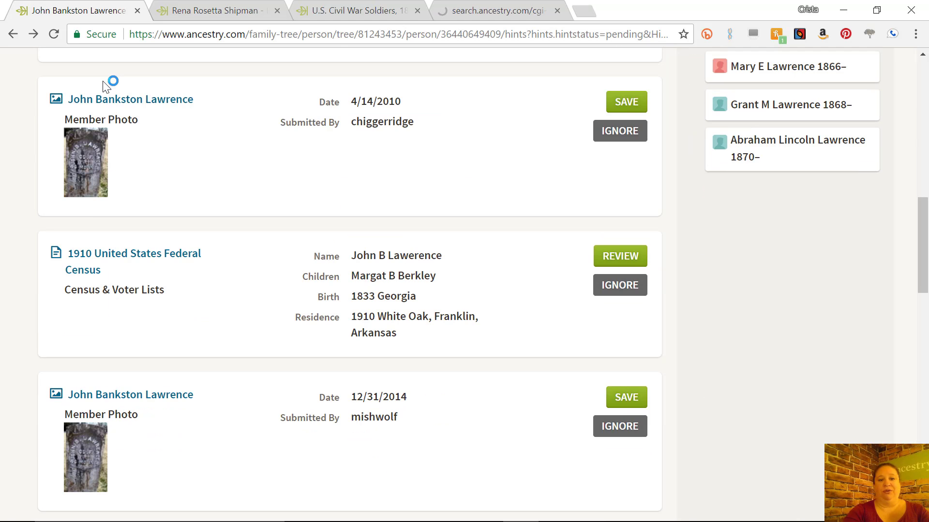
pyautogui.rightClick(105, 249)
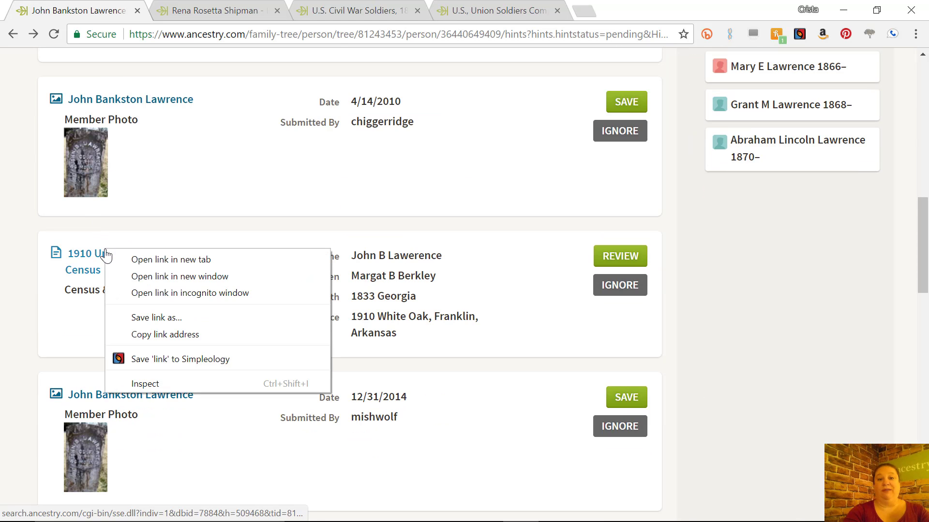
pyautogui.click(133, 261)
# Step: Open the 1860, 1850, 1870 and 1880 United States Federal Census hints in separate new tabs
pyautogui.scroll(-8, 132, 262)
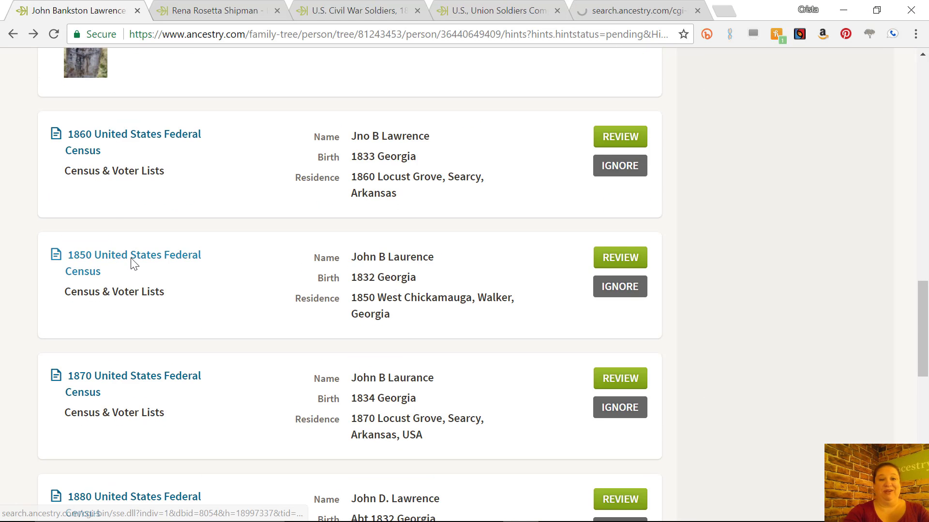
pyautogui.rightClick(80, 139)
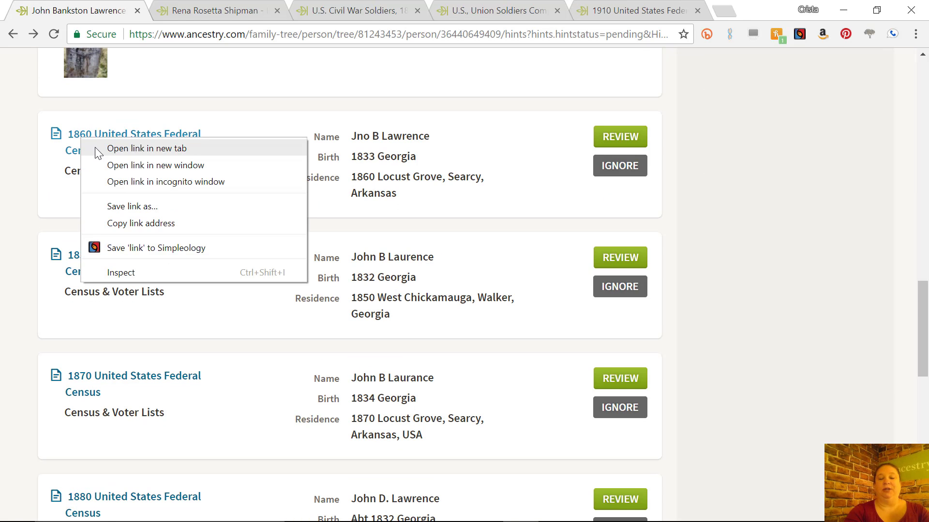
pyautogui.click(95, 147)
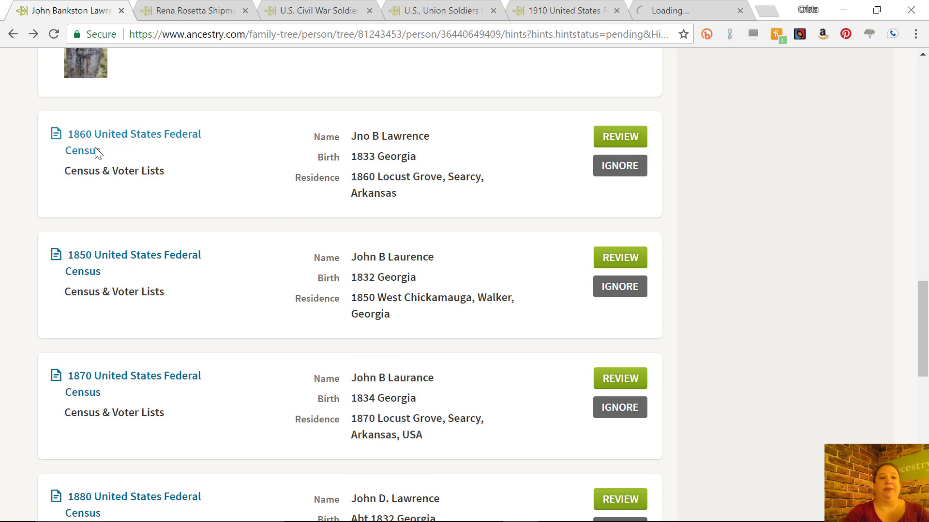
pyautogui.rightClick(84, 260)
pyautogui.click(106, 262)
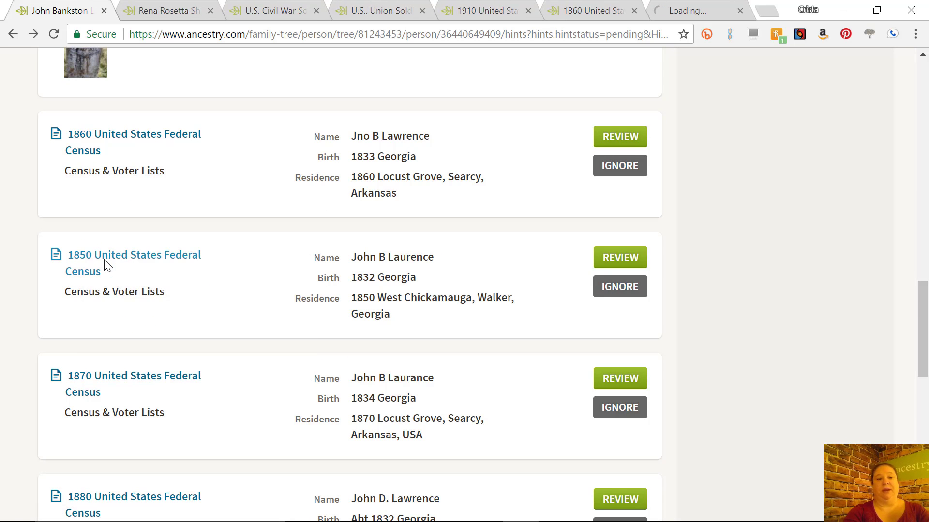
pyautogui.rightClick(95, 387)
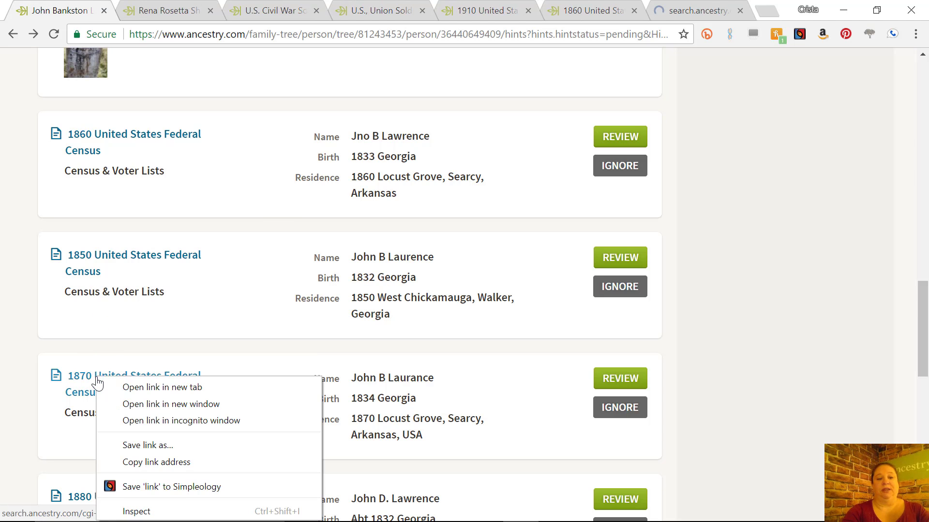
pyautogui.click(148, 388)
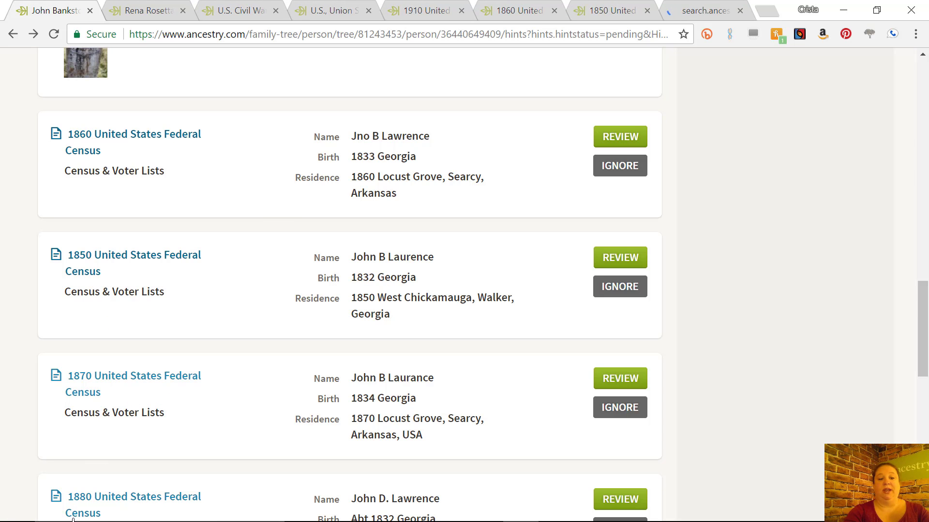
pyautogui.rightClick(87, 497)
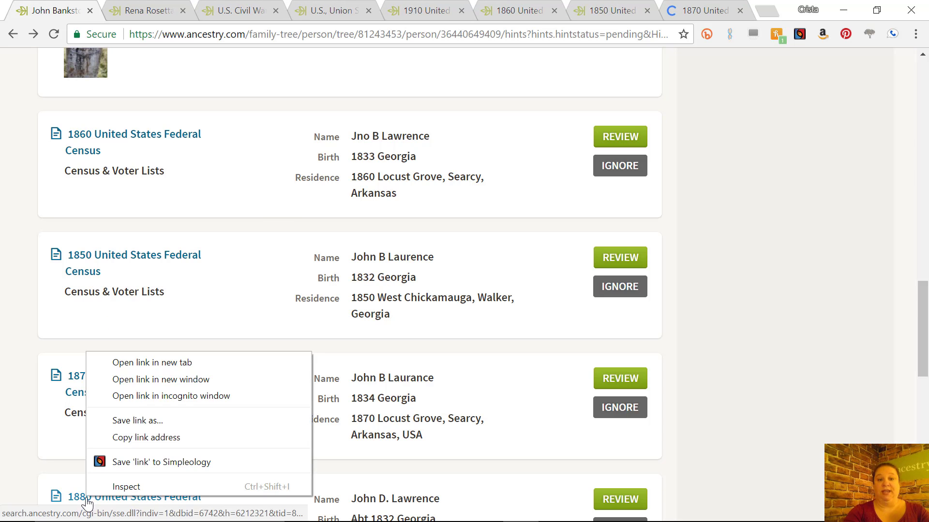
pyautogui.click(120, 364)
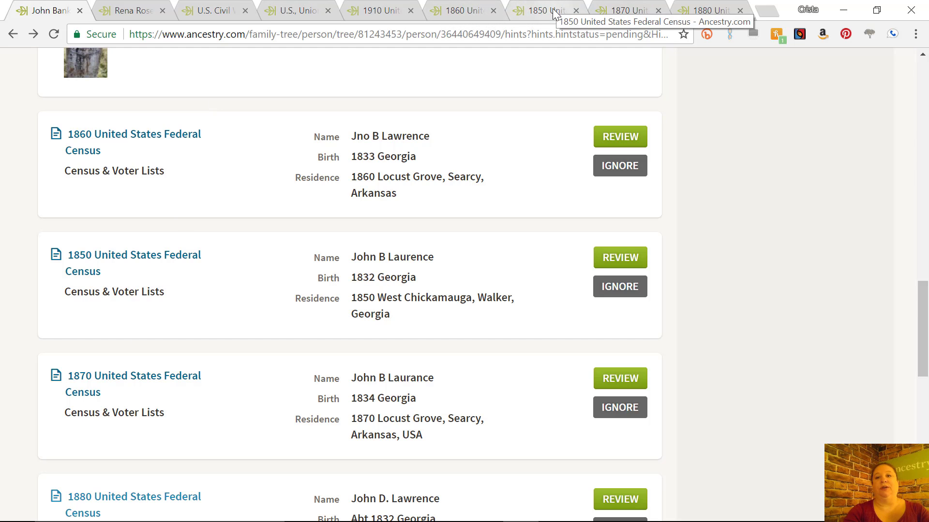
# Step: Rearrange the record tabs chronologically: 1850, 1860, Union Soldiers, Civil War Soldiers, 1870, 1880, 1910
pyautogui.click(539, 12)
pyautogui.moveTo(538, 13); pyautogui.dragTo(481, 8)
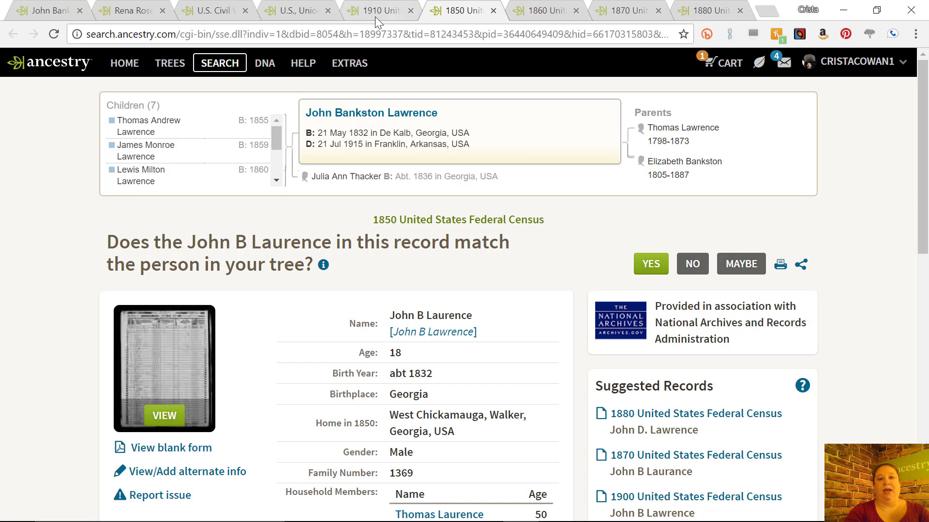
pyautogui.moveTo(381, 12); pyautogui.dragTo(772, 14)
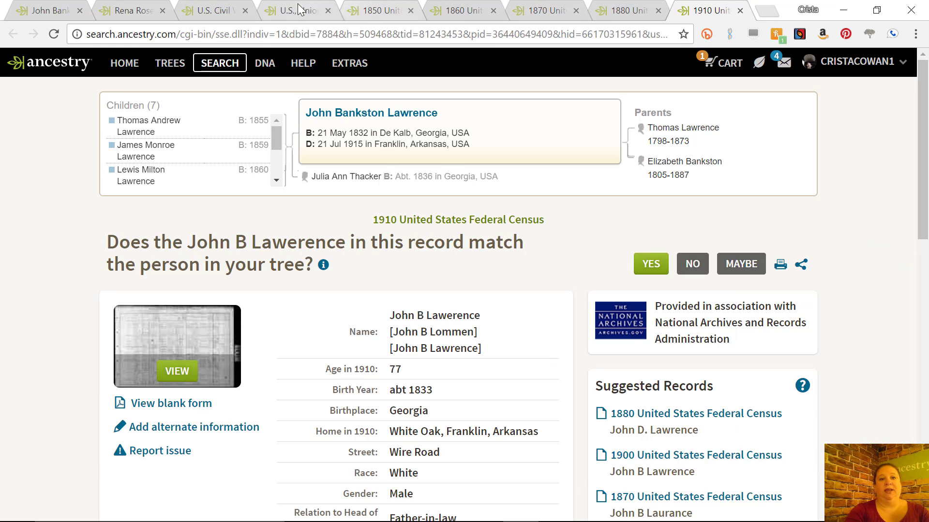
pyautogui.moveTo(296, 11); pyautogui.dragTo(447, 7)
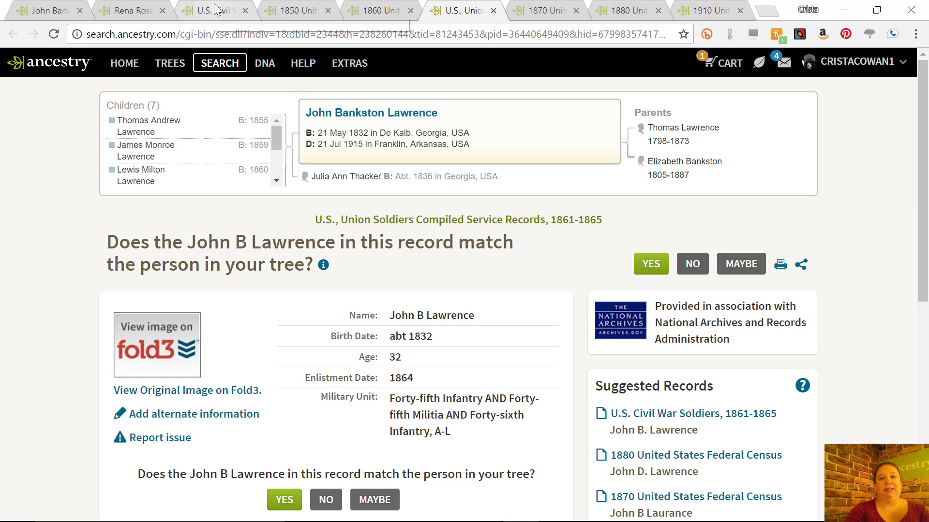
pyautogui.moveTo(213, 10); pyautogui.dragTo(466, 11)
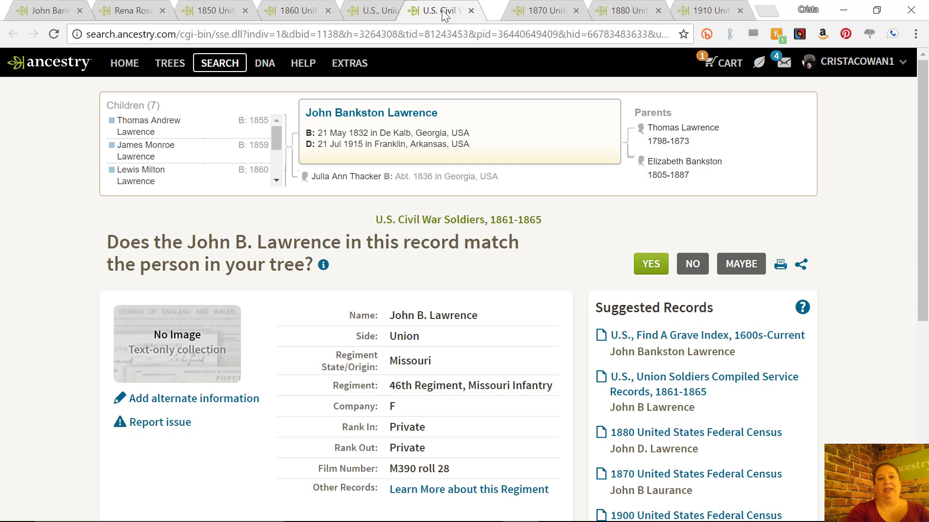
# Step: Look through the opened records in chronological order, from the 1850 census through the two military records to the 1910 census
pyautogui.click(207, 11)
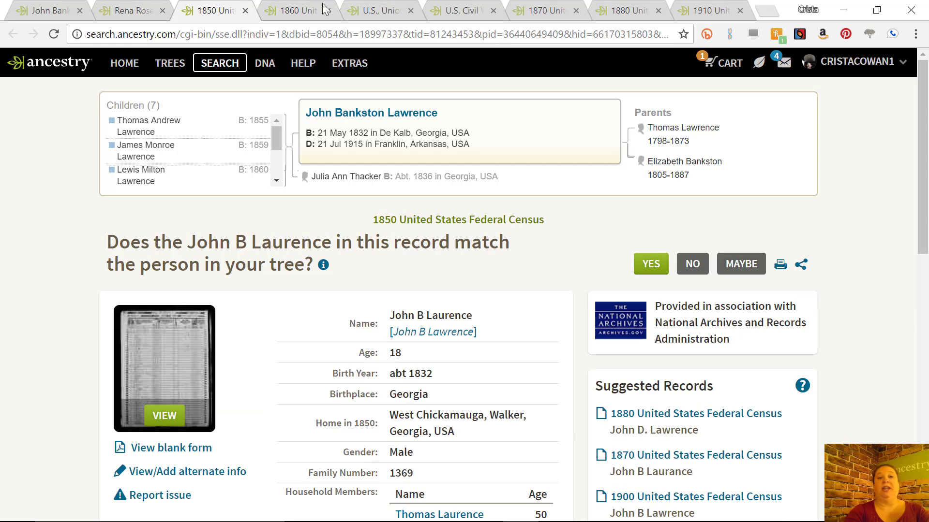
pyautogui.click(288, 8)
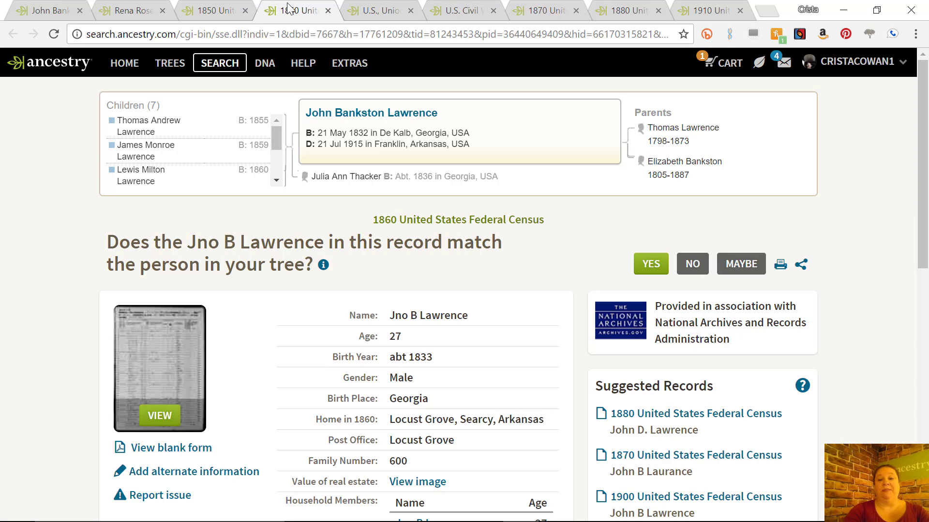
pyautogui.click(372, 15)
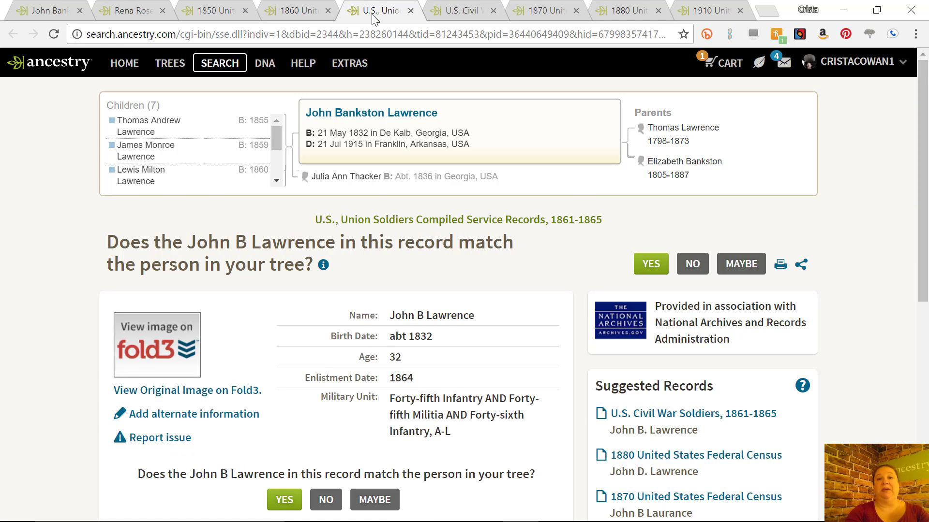
pyautogui.click(449, 11)
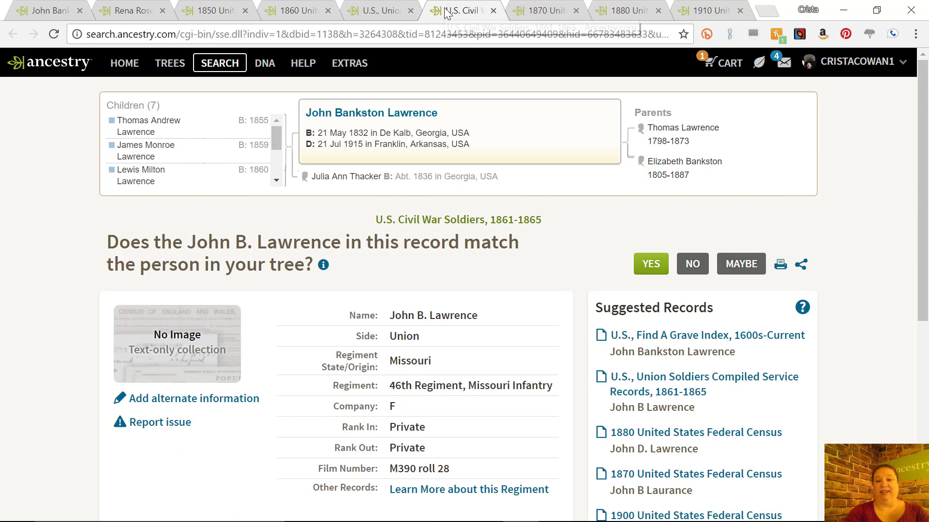
pyautogui.click(548, 9)
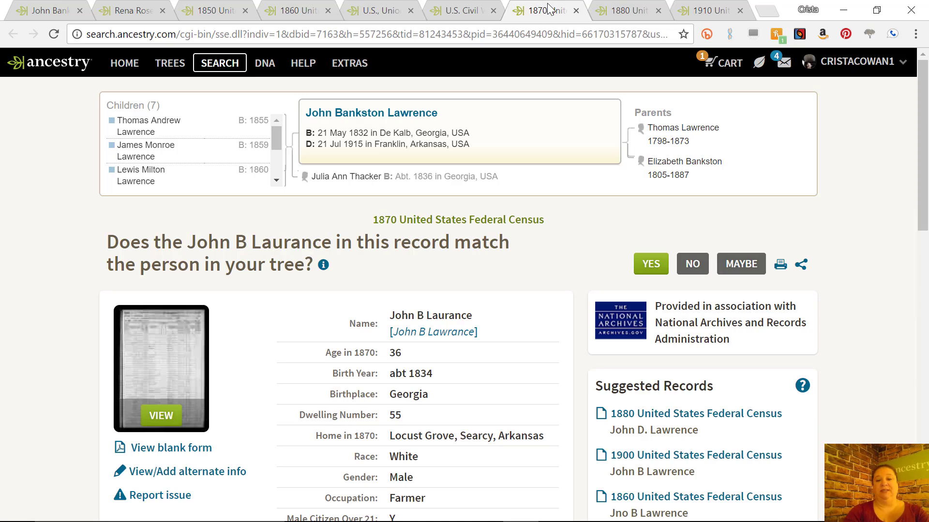
pyautogui.click(623, 10)
pyautogui.click(700, 12)
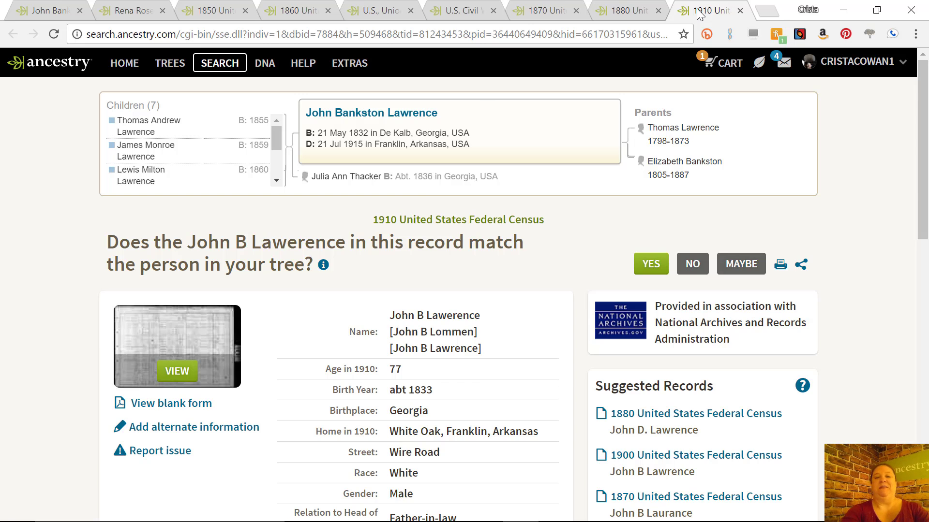
pyautogui.rightClick(412, 276)
pyautogui.click(365, 263)
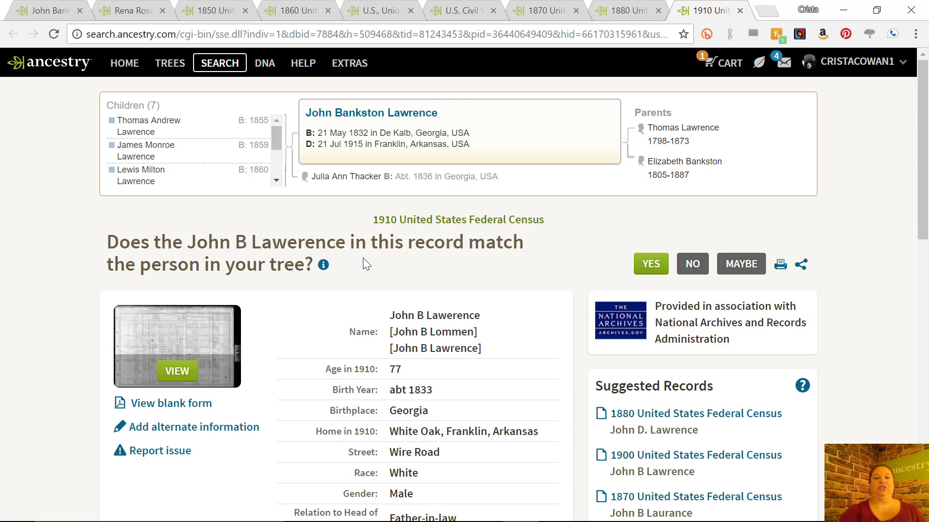
pyautogui.rightClick(190, 314)
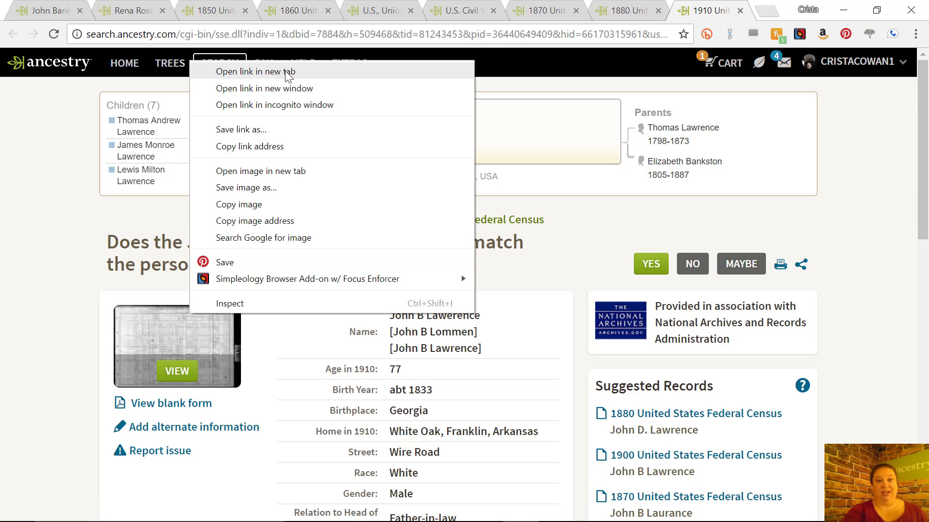
pyautogui.click(65, 249)
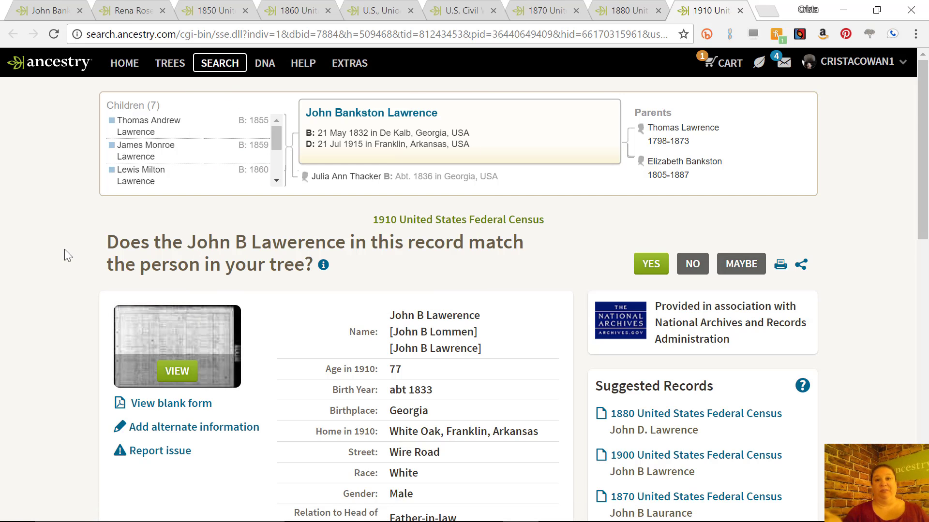
# Step: Open the original 1910 census image in a new tab and switch to it
pyautogui.scroll(-1, 65, 249)
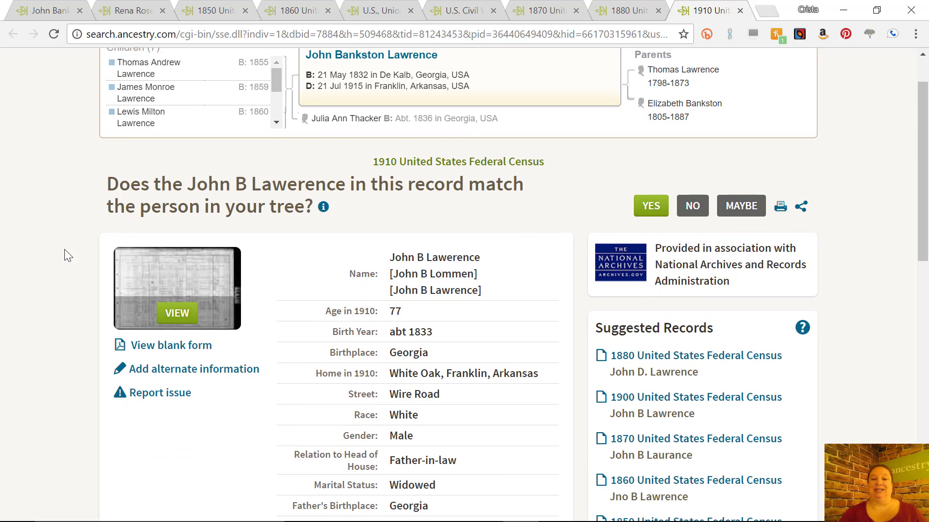
pyautogui.rightClick(173, 257)
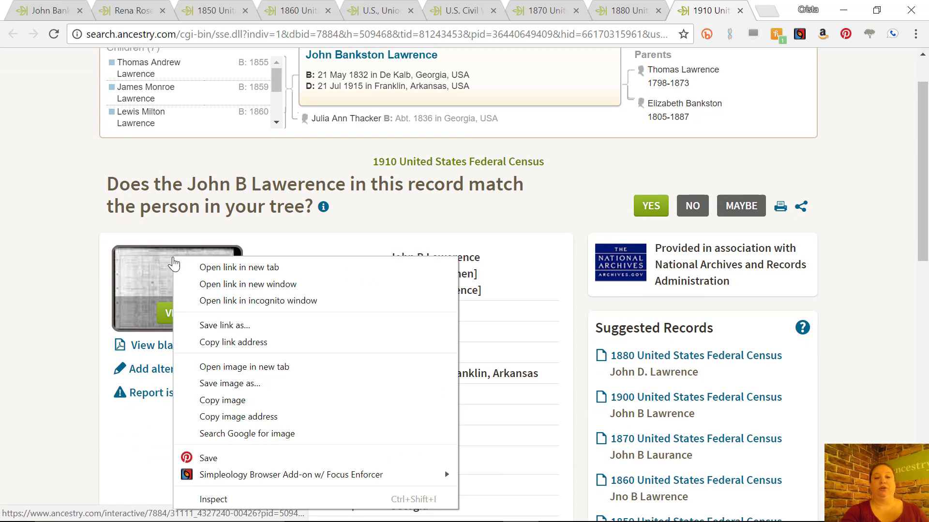
pyautogui.click(207, 269)
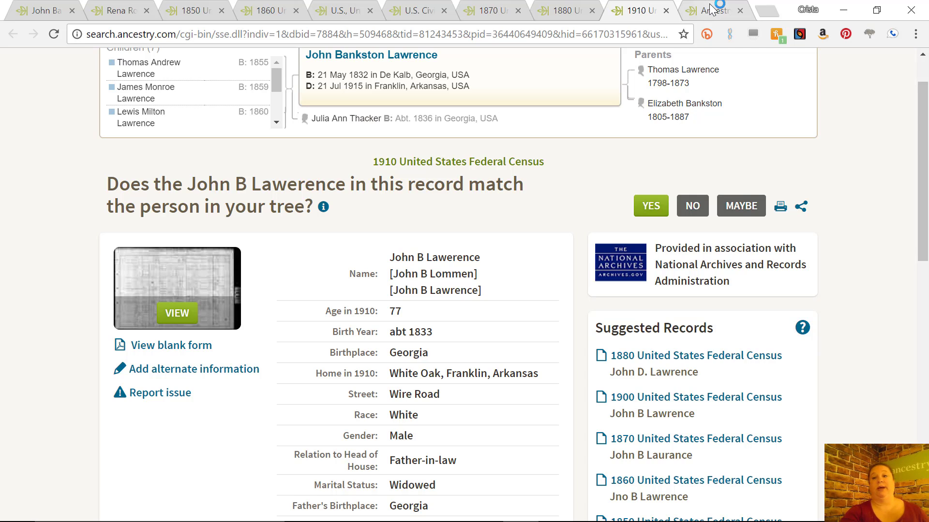
pyautogui.click(715, 14)
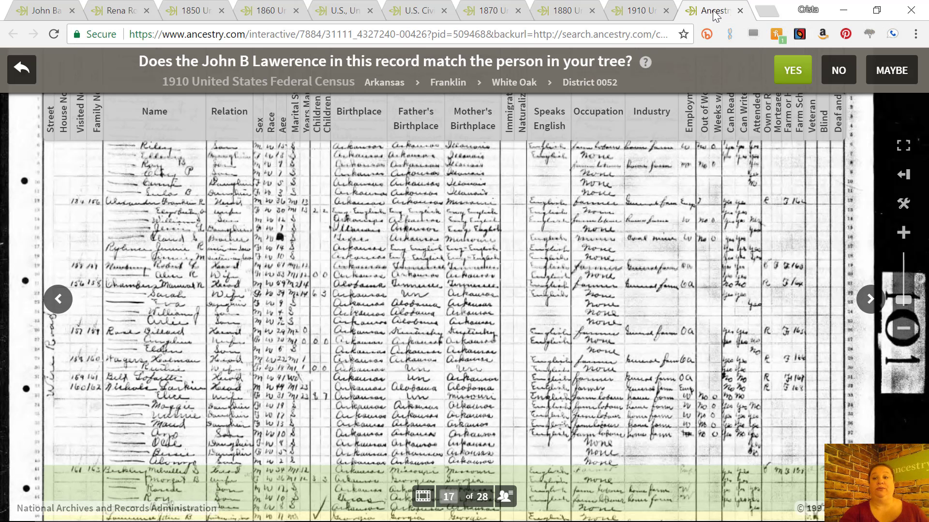
# Step: Examine the ancestor's highlighted household on the enlarged 1910 census page, and close the image tab
pyautogui.click(905, 235)
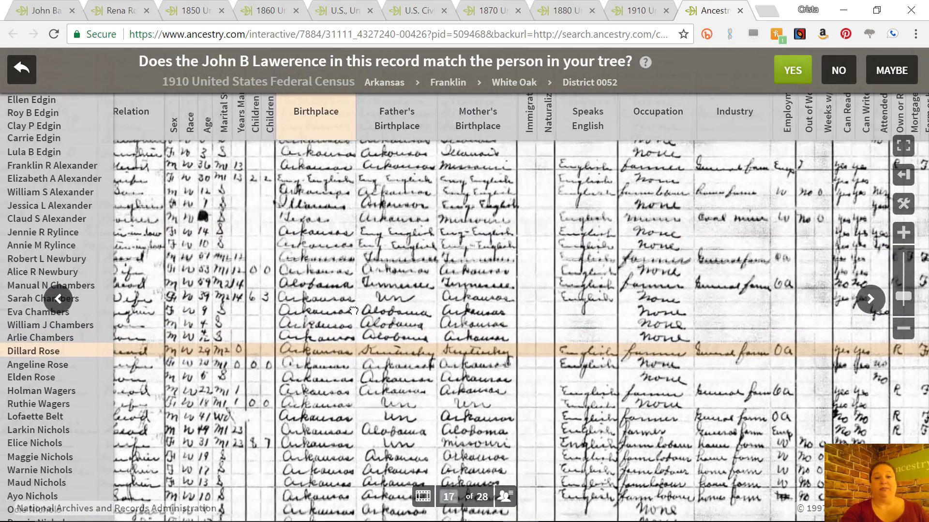
pyautogui.moveTo(314, 350); pyautogui.dragTo(474, 194)
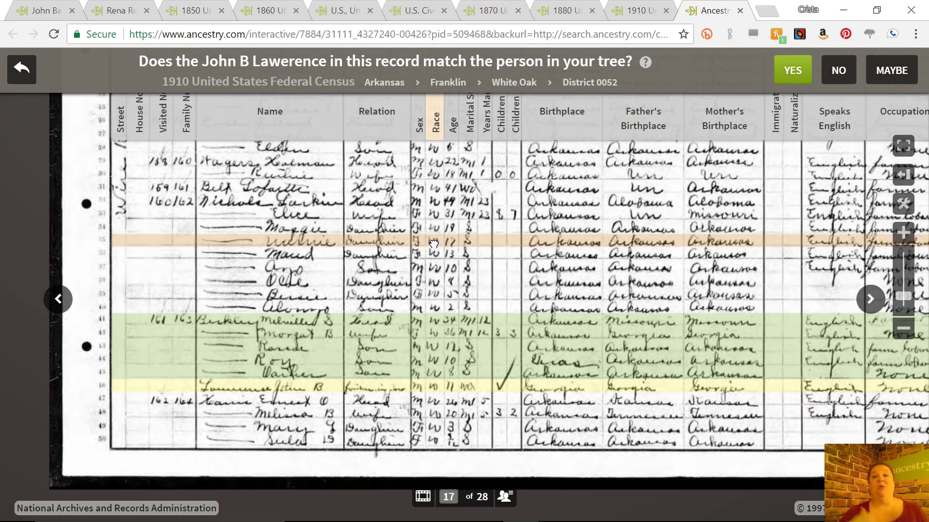
pyautogui.moveTo(433, 243)
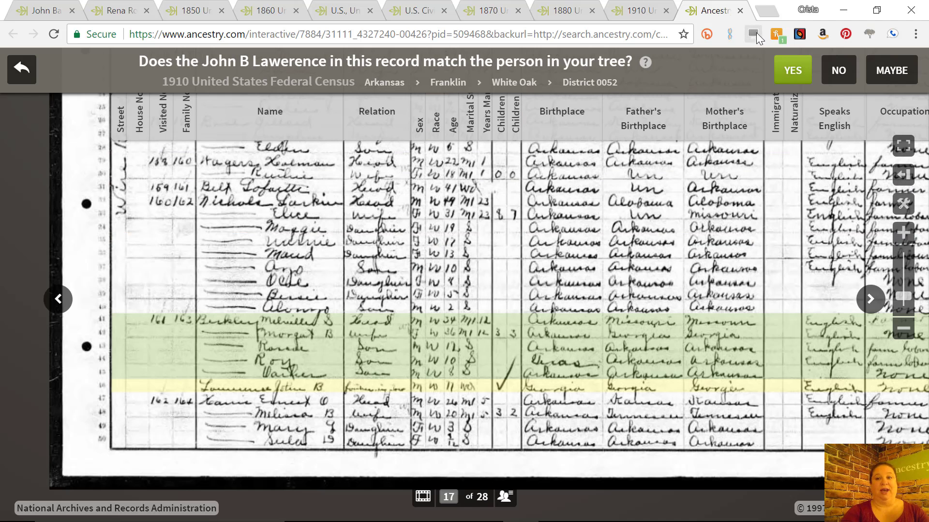
pyautogui.click(740, 10)
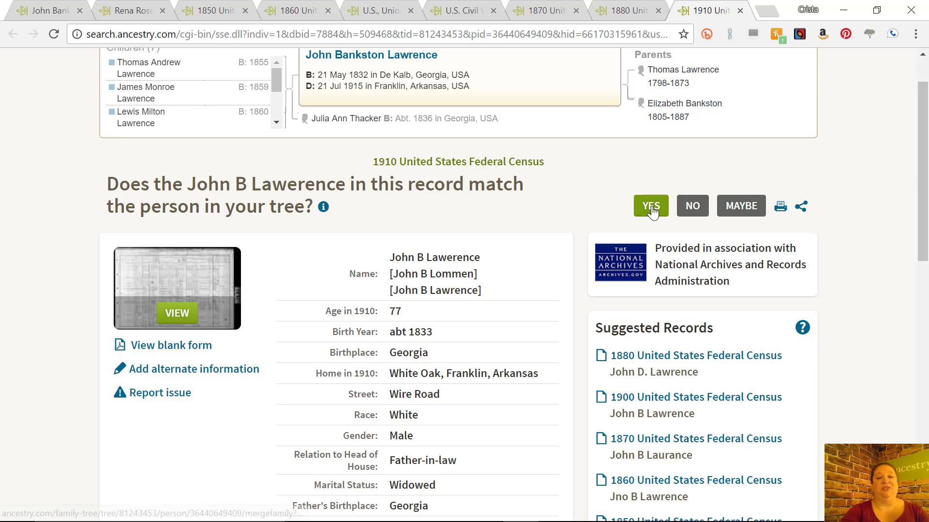
# Step: Review the 1910 census record's details and household members against the person in the tree, and close its tab
pyautogui.scroll(-7, 559, 278)
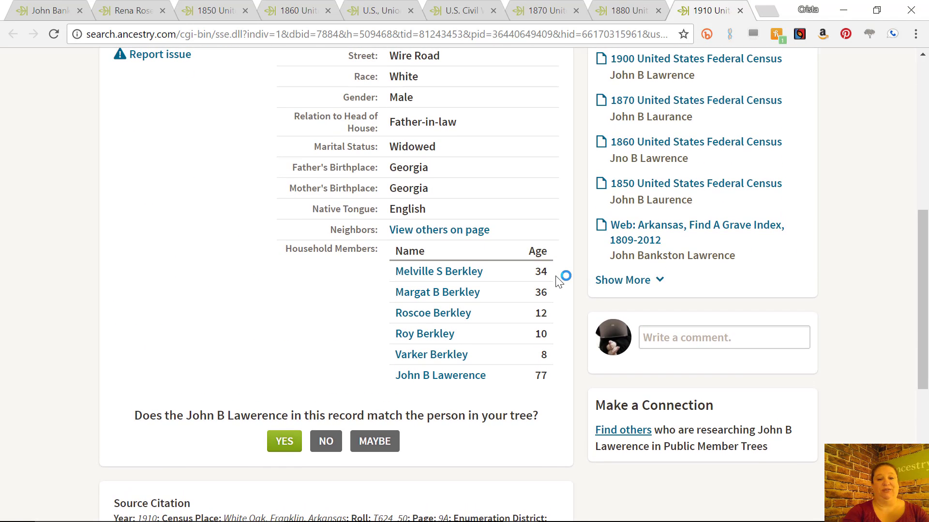
pyautogui.scroll(6, 560, 282)
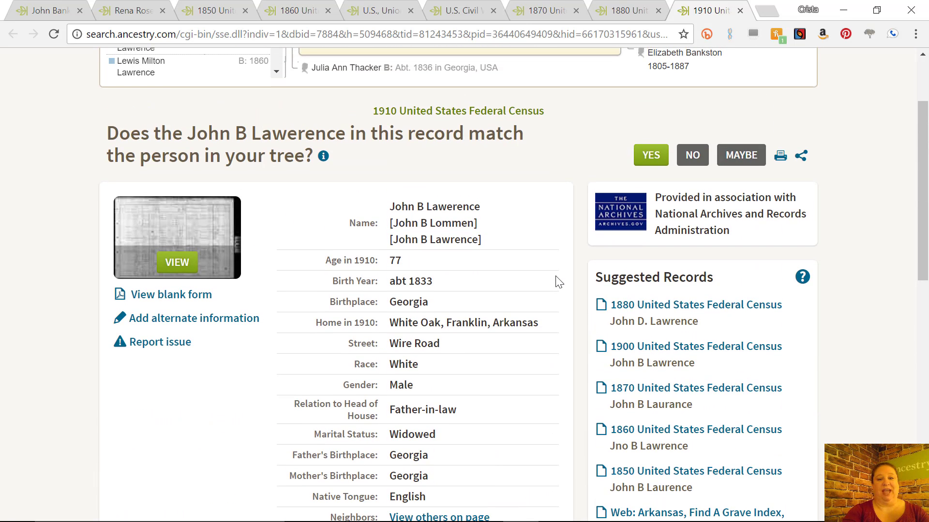
pyautogui.scroll(2, 560, 282)
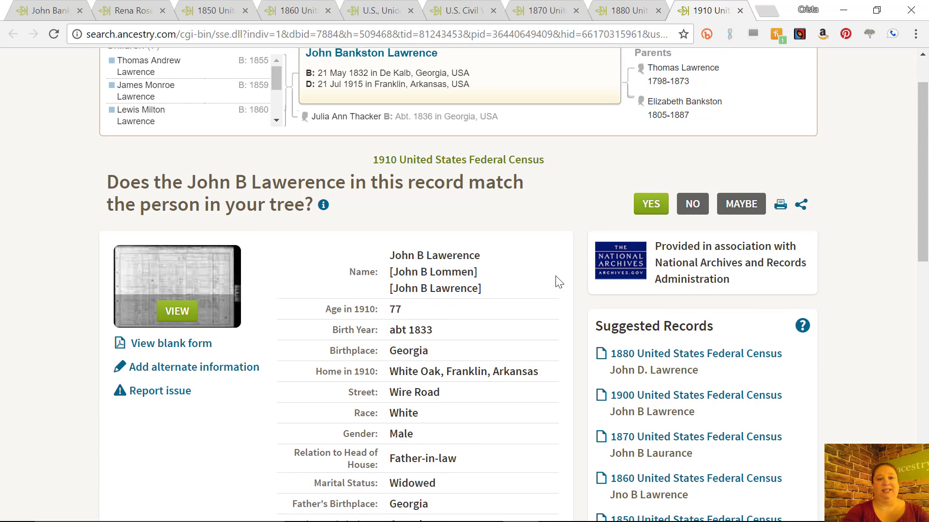
pyautogui.scroll(-4, 560, 282)
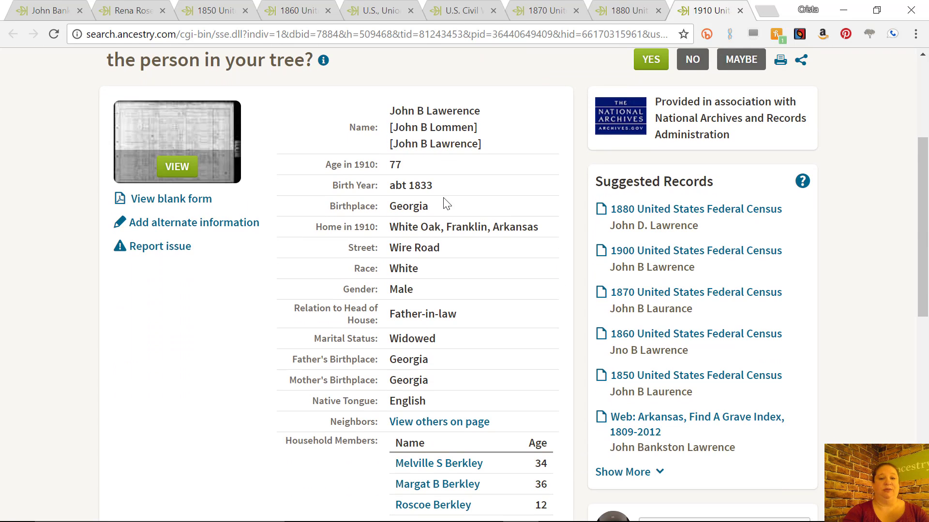
pyautogui.scroll(-2, 521, 273)
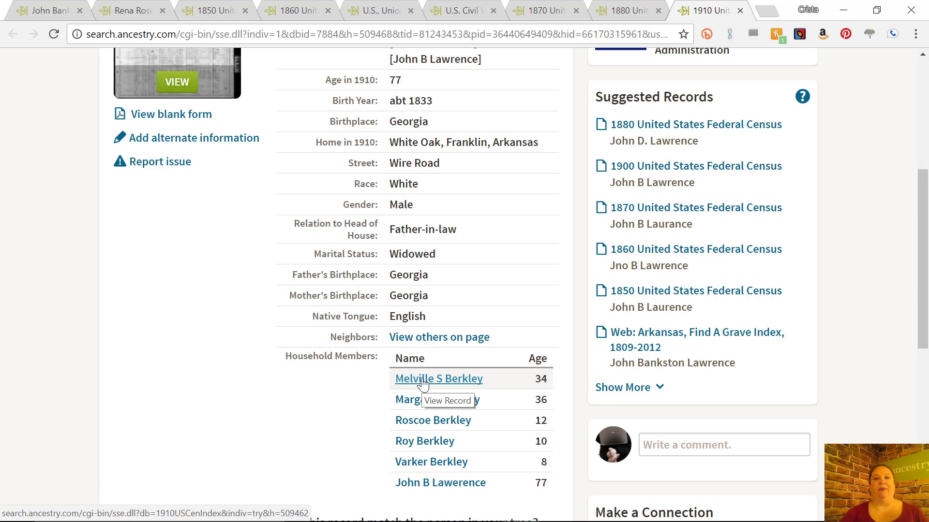
pyautogui.click(740, 10)
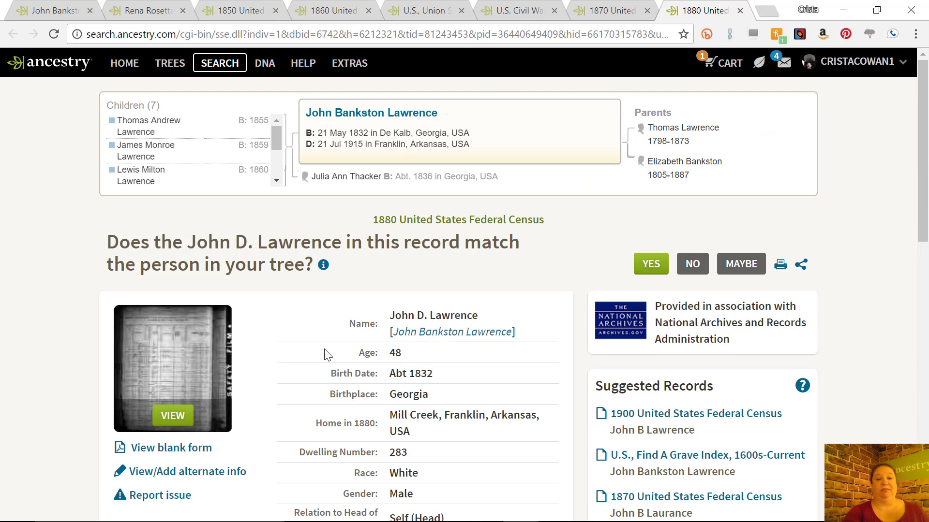
# Step: Check the 1880 census record's details and household members, and accept it as a match for the ancestor
pyautogui.scroll(-1, 324, 349)
pyautogui.scroll(-5, 324, 349)
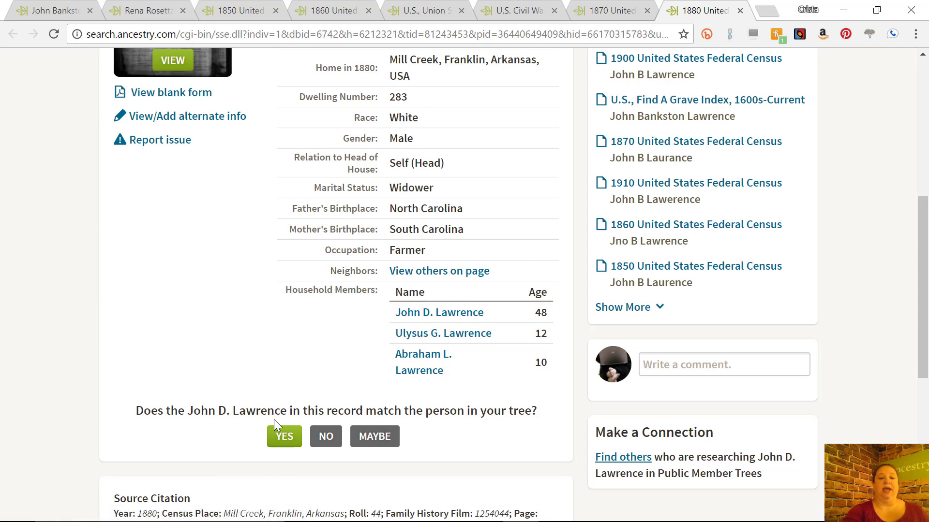
pyautogui.click(290, 435)
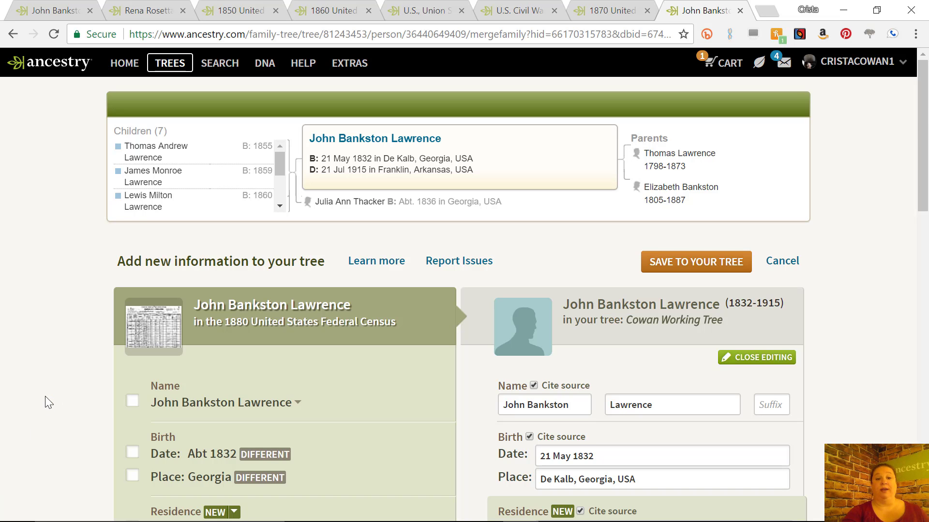
# Step: Include the son born about 1868 from the 1880 census household in the information added to the tree
pyautogui.scroll(-10, 45, 396)
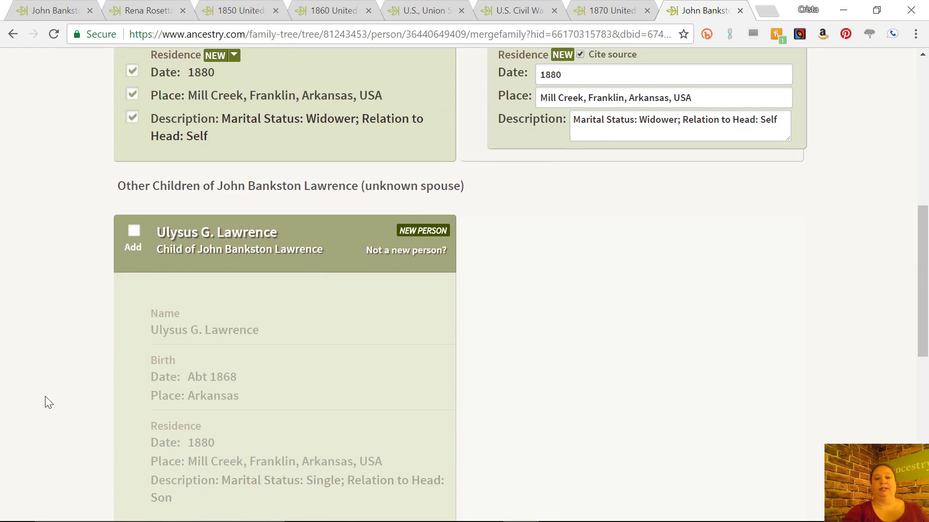
pyautogui.scroll(-1, 45, 397)
pyautogui.scroll(-1, 45, 397)
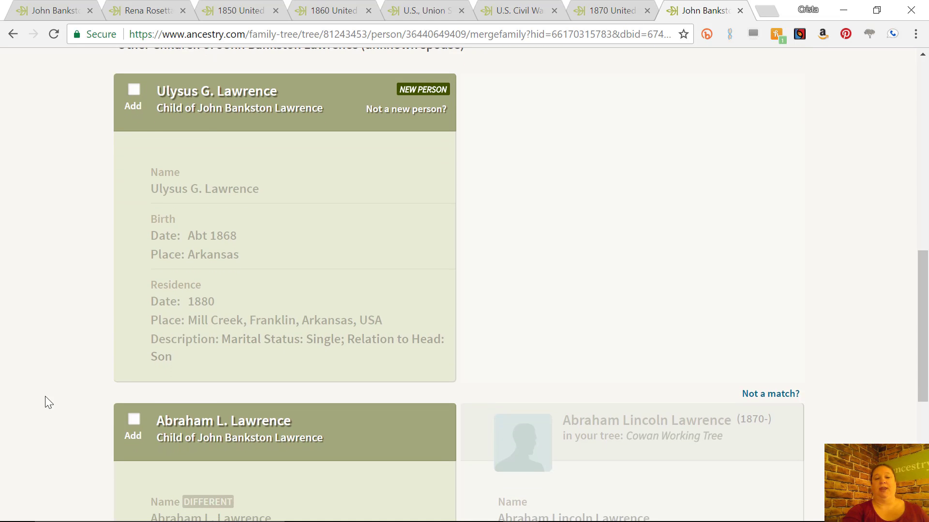
pyautogui.scroll(1, 45, 402)
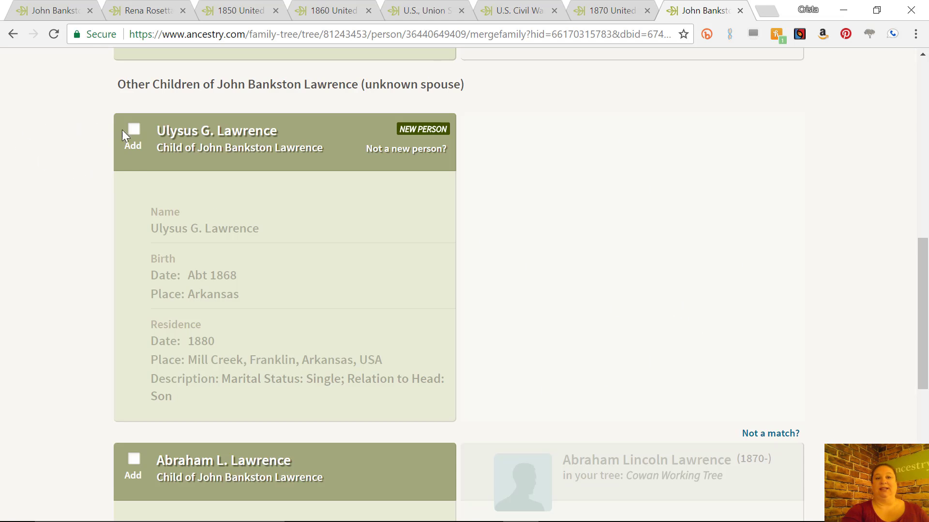
pyautogui.click(134, 131)
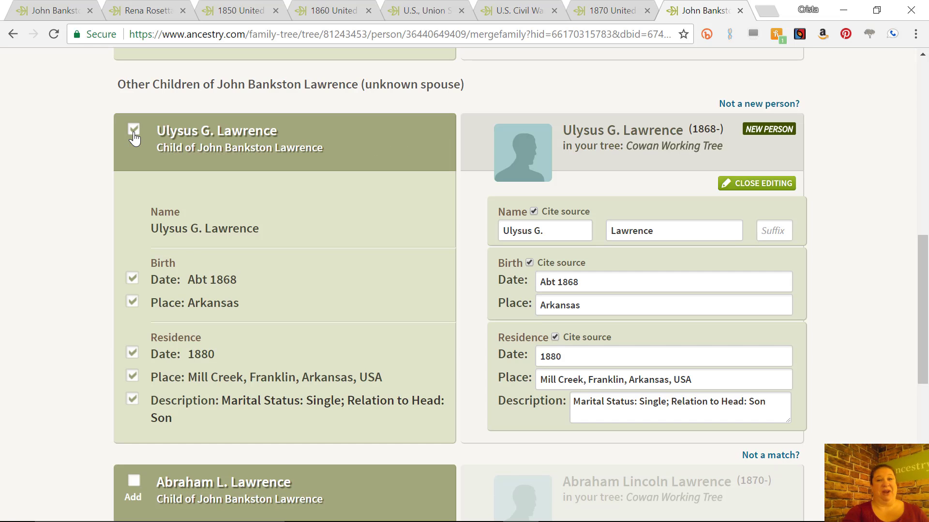
pyautogui.click(134, 137)
pyautogui.click(133, 136)
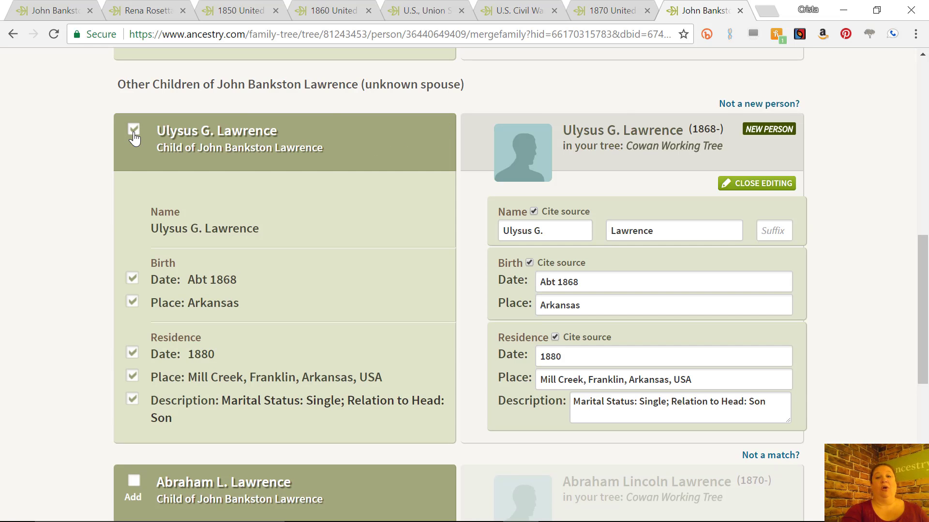
# Step: Match that son to the existing tree child born Abt. 1868 in Arkansas, and add his missing first name before the given name
pyautogui.click(768, 104)
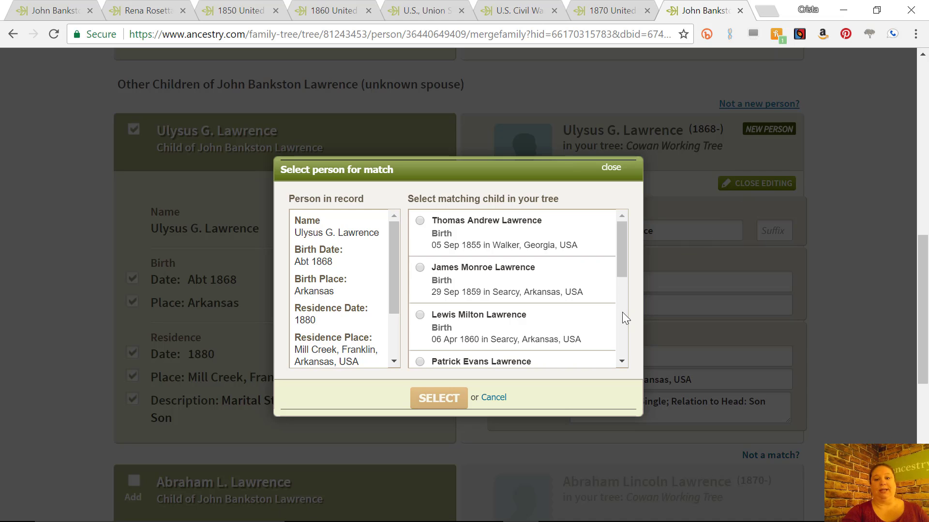
pyautogui.scroll(-3, 623, 313)
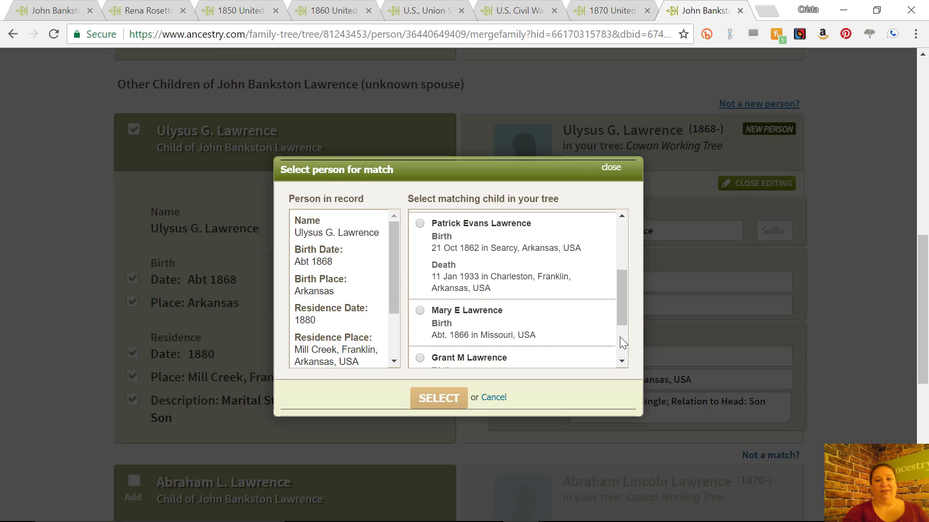
pyautogui.scroll(-2, 623, 340)
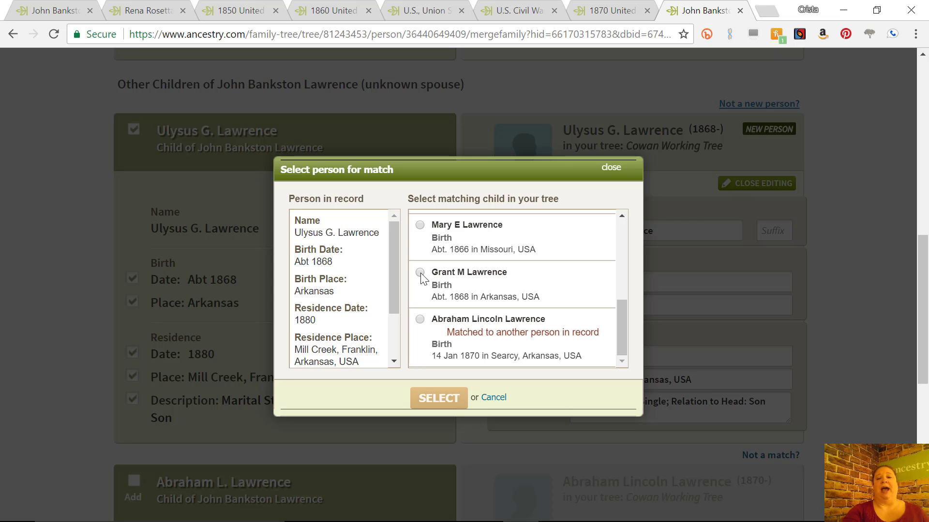
pyautogui.click(420, 273)
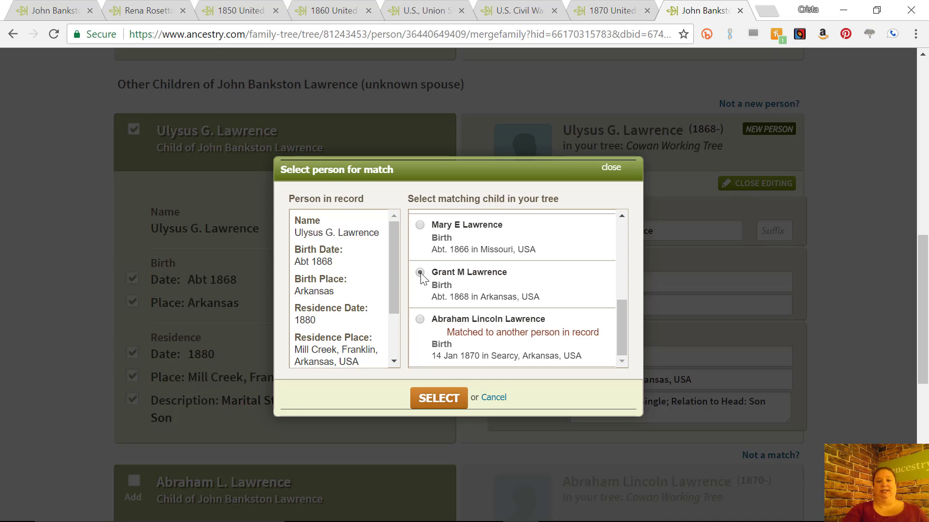
pyautogui.click(449, 405)
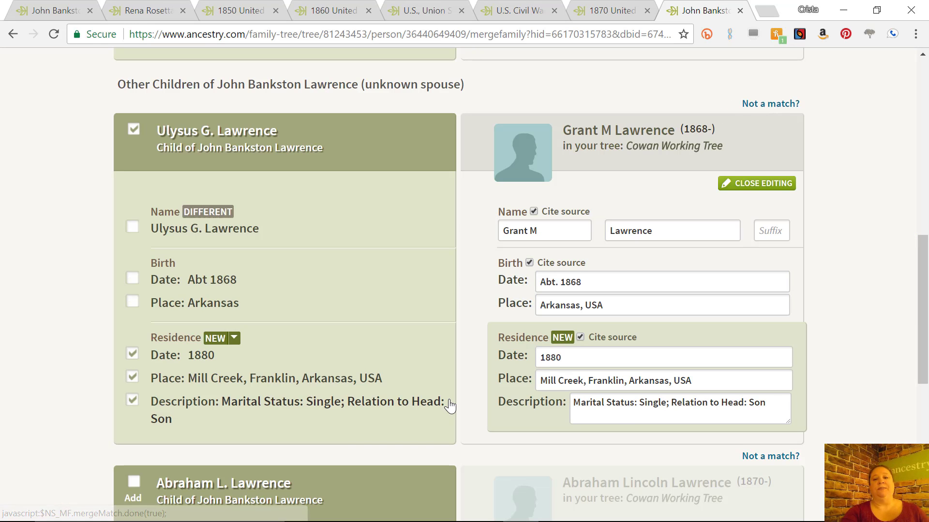
pyautogui.click(574, 233)
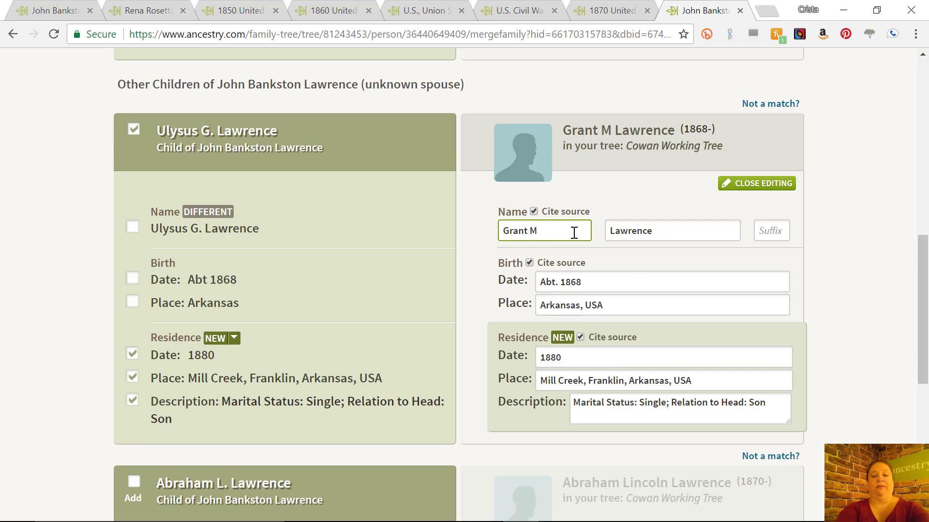
pyautogui.write('Ulysses')
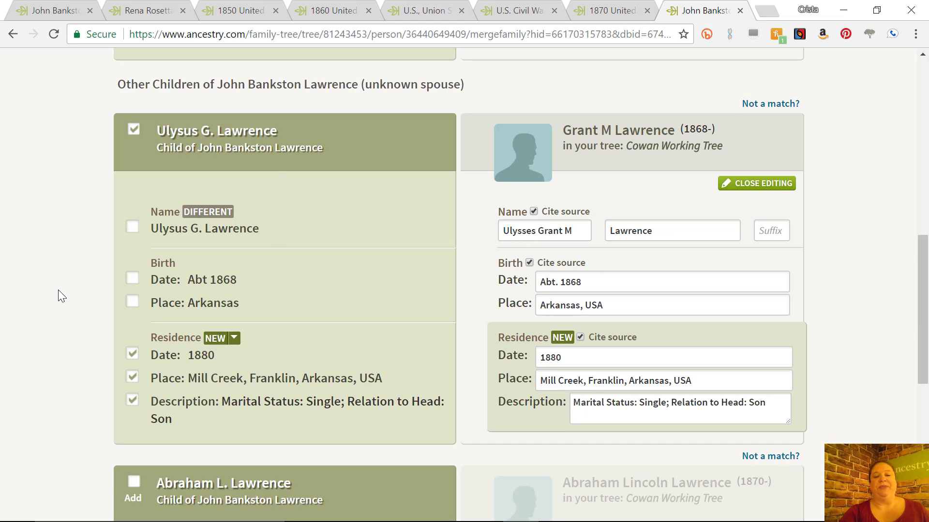
# Step: Include the son born about 1870 from the record, and save the 1880 census information to the tree
pyautogui.scroll(-6, 58, 289)
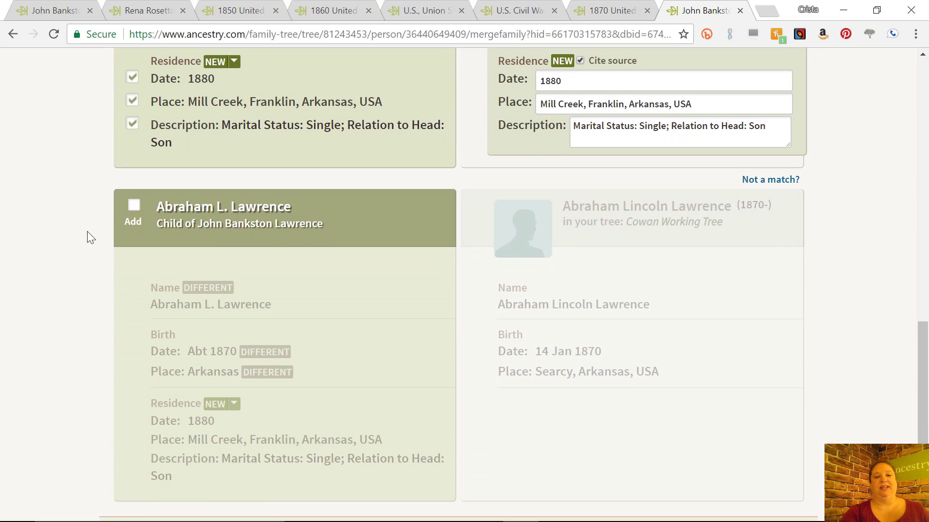
pyautogui.click(133, 206)
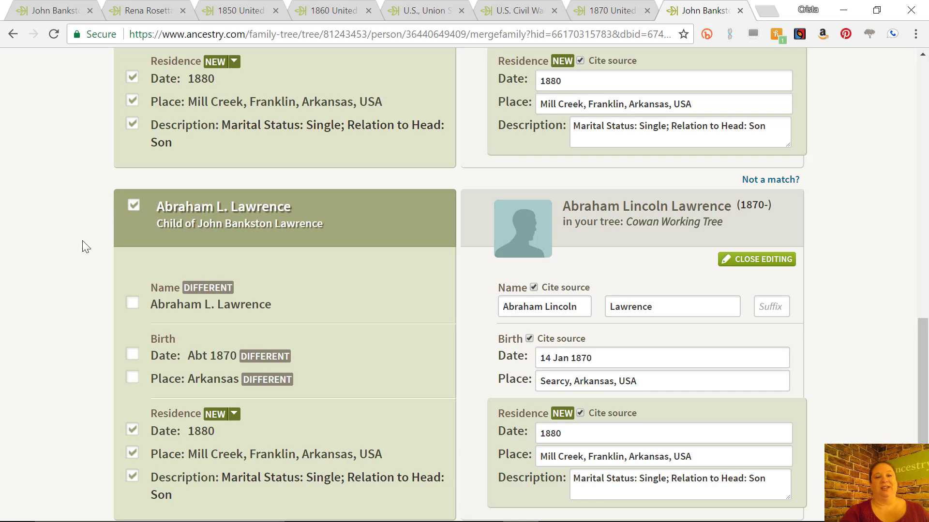
pyautogui.scroll(-3, 76, 253)
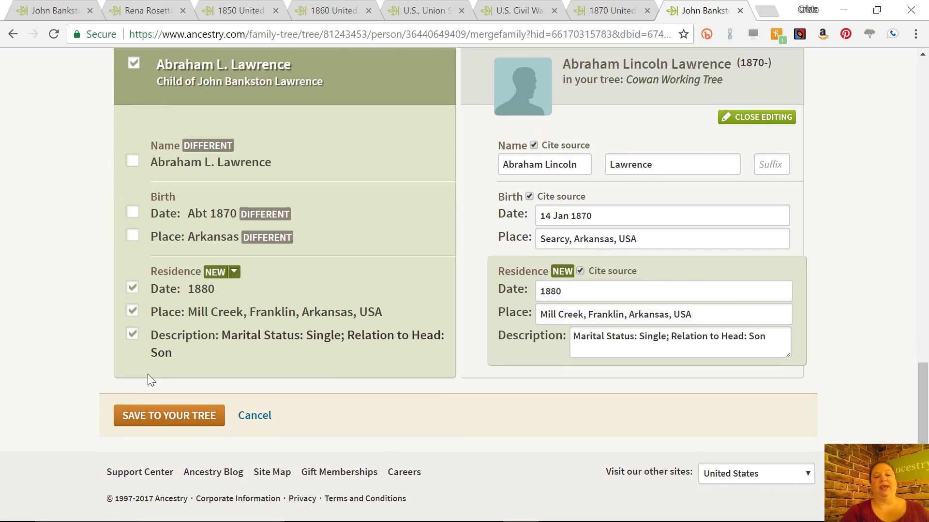
pyautogui.click(170, 417)
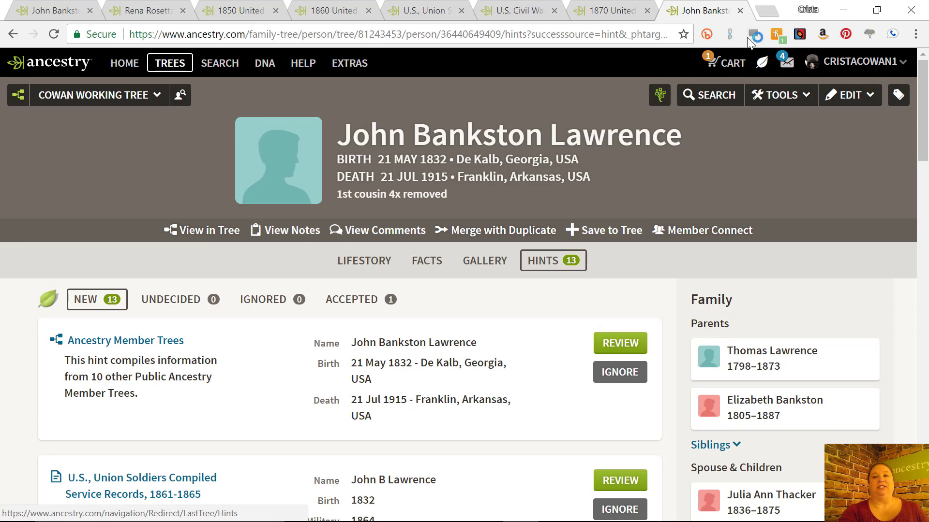
# Step: Close the saved 1880 record's tab, both military record tabs, and the 1860 and 1850 census tabs
pyautogui.click(741, 10)
pyautogui.click(740, 11)
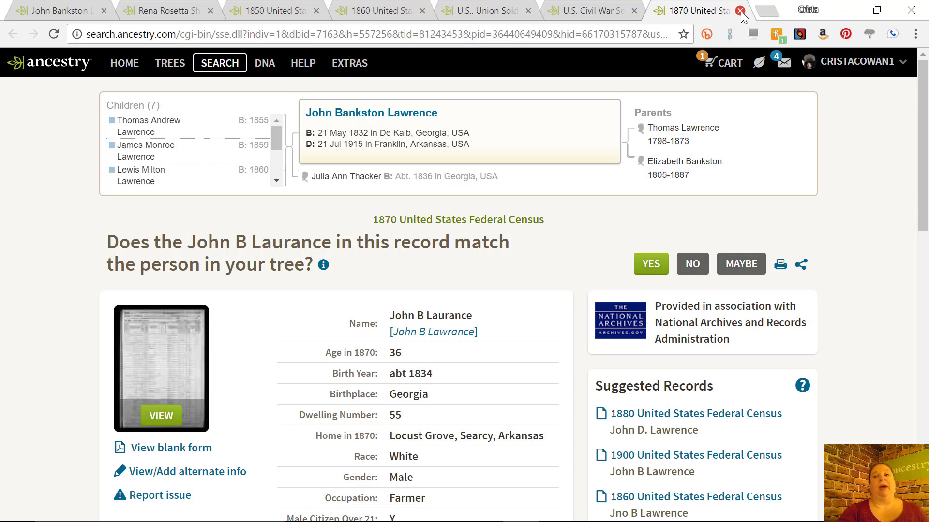
pyautogui.click(633, 11)
pyautogui.click(528, 12)
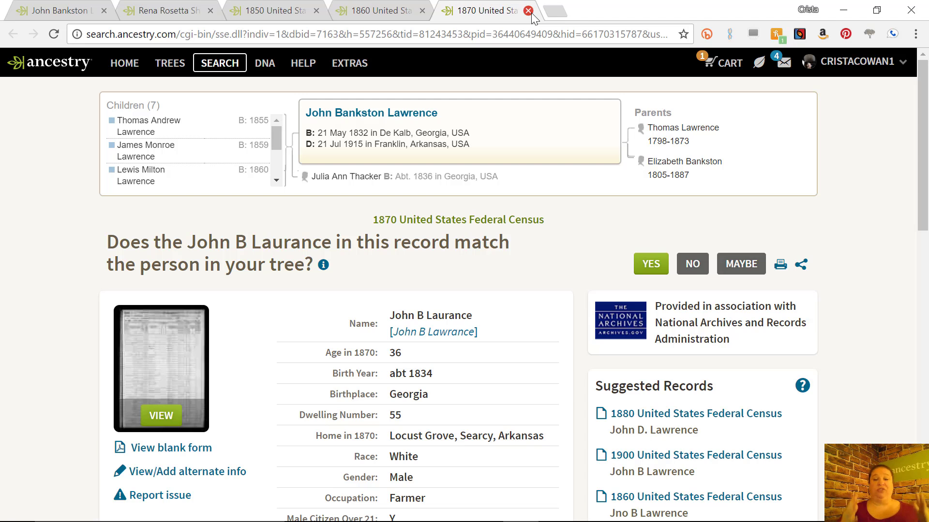
pyautogui.click(422, 10)
pyautogui.click(315, 11)
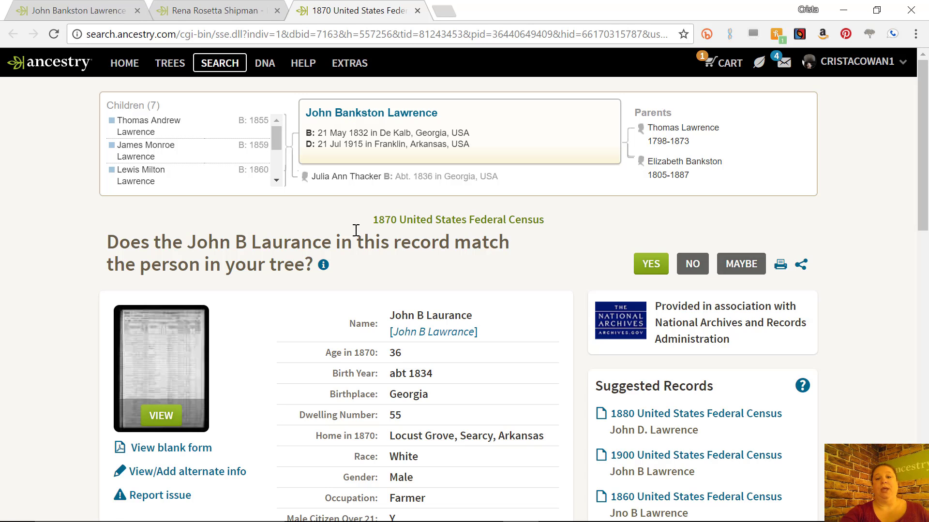
# Step: Open the 1870 census records of the household's wife and the three sons aged 14, 11 and 9 in separate new tabs
pyautogui.scroll(-9, 356, 231)
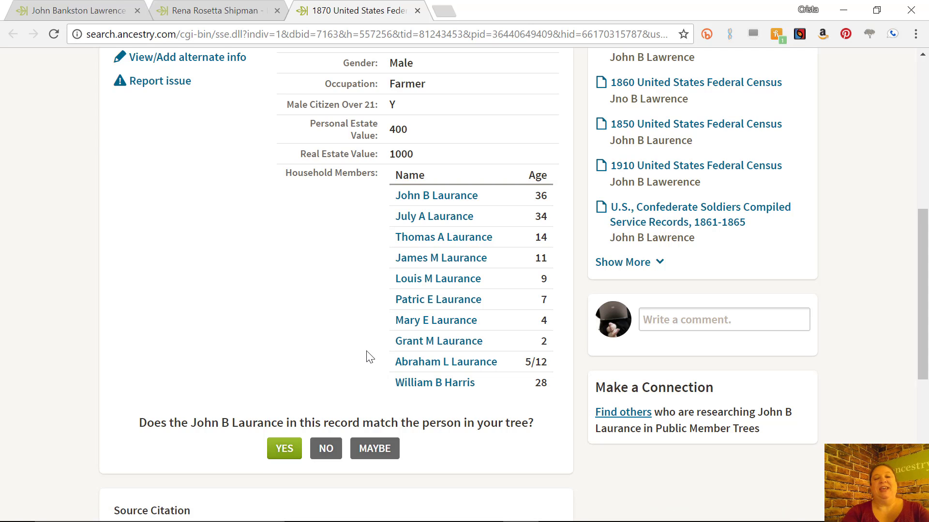
pyautogui.rightClick(419, 220)
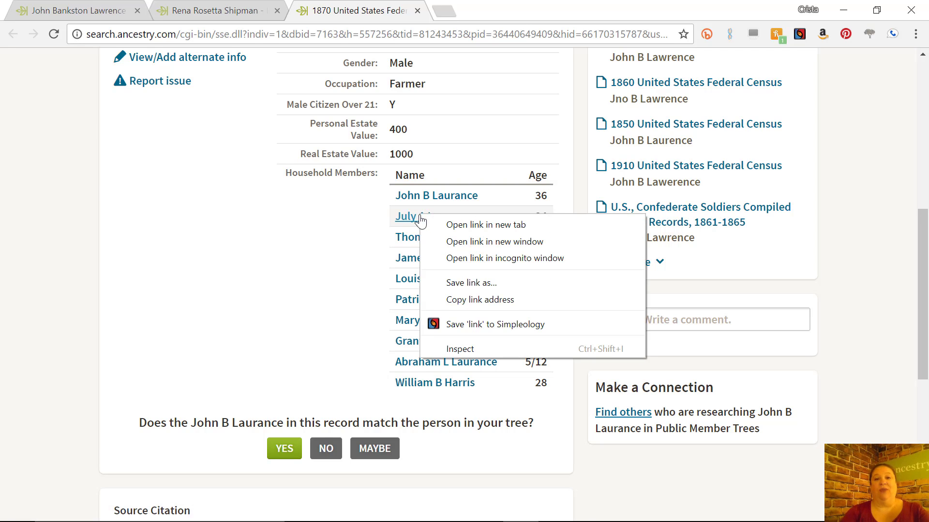
pyautogui.click(447, 225)
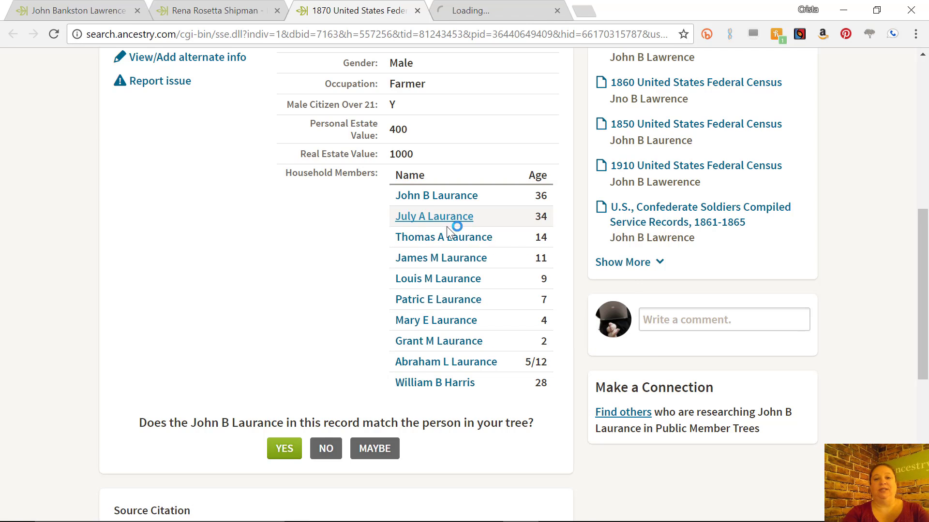
pyautogui.rightClick(448, 246)
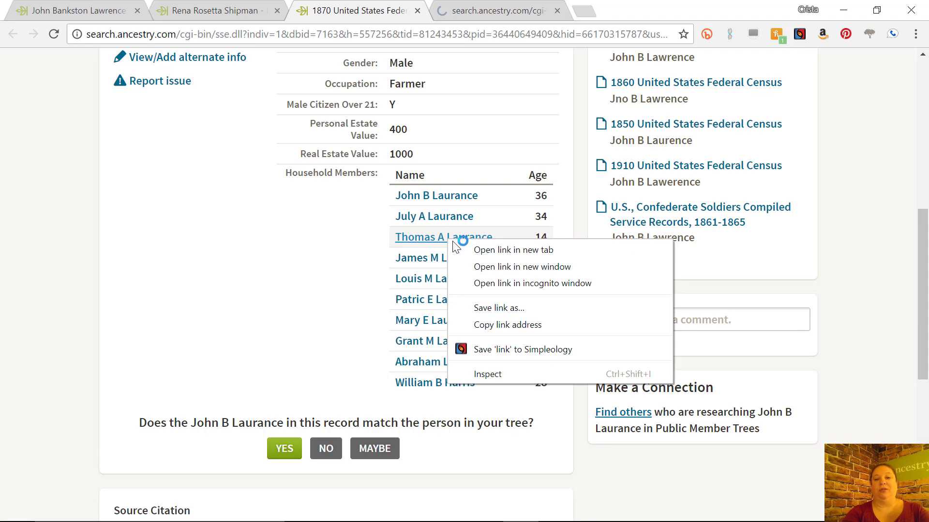
pyautogui.click(483, 255)
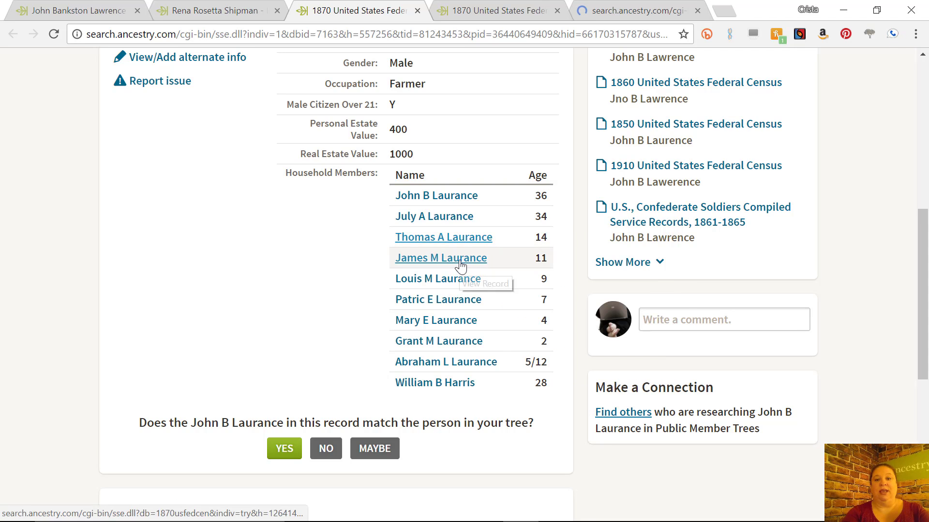
pyautogui.rightClick(458, 262)
pyautogui.click(492, 271)
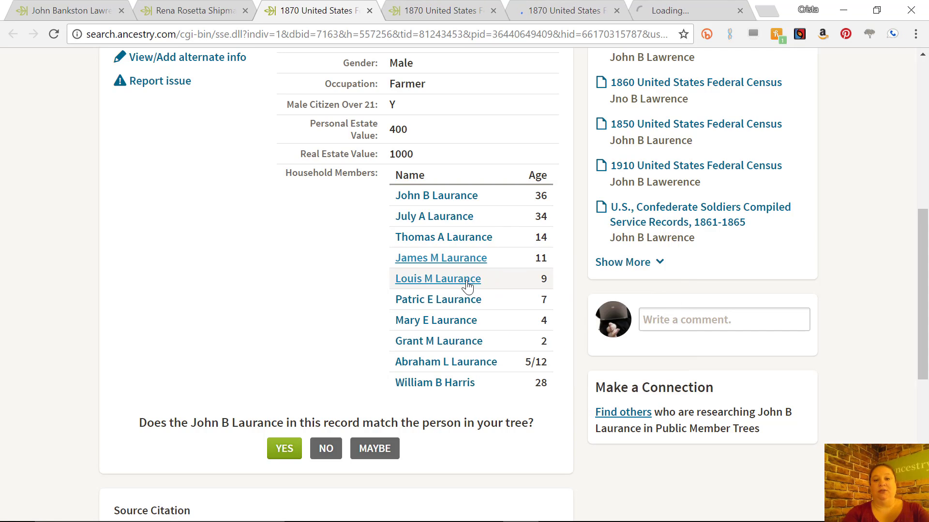
pyautogui.rightClick(467, 286)
pyautogui.click(485, 290)
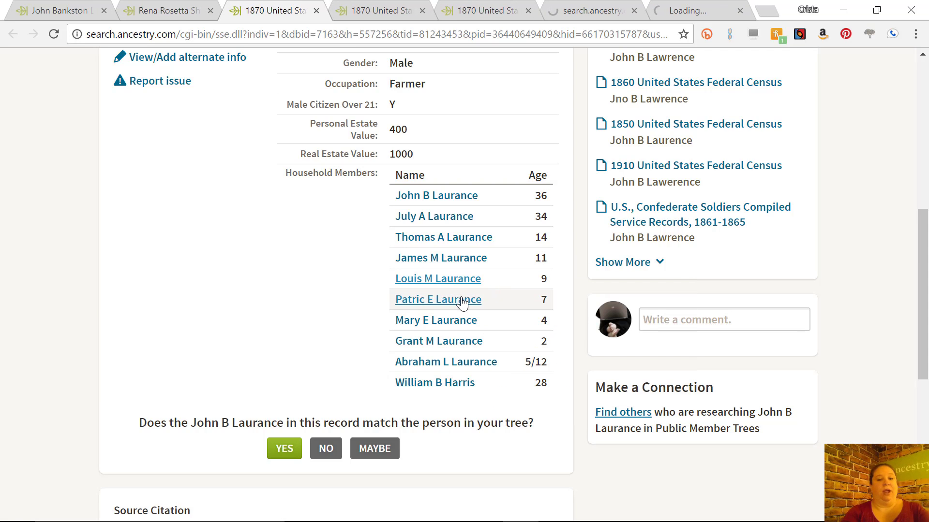
# Step: Open the 1870 census records of the four youngest children, aged 7, 4, 2 and 5/12, in separate new tabs
pyautogui.rightClick(462, 302)
pyautogui.click(492, 308)
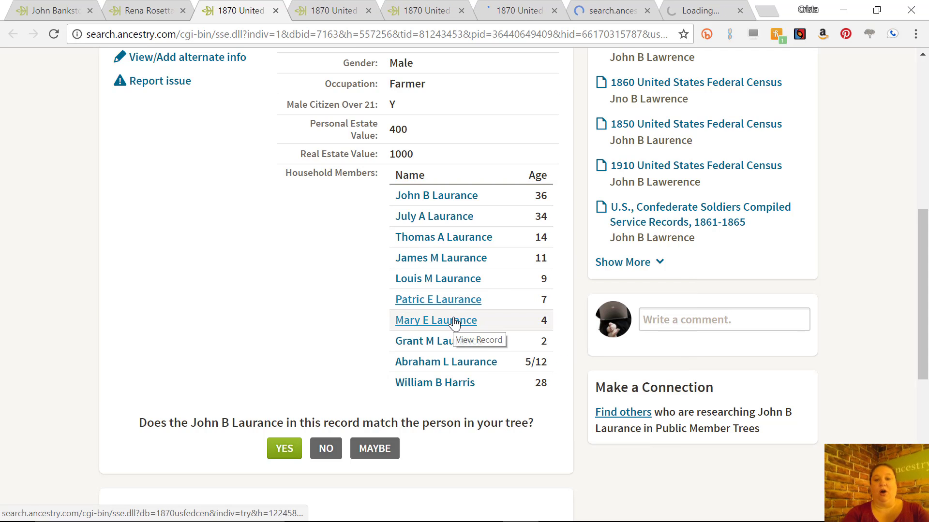
pyautogui.rightClick(465, 324)
pyautogui.click(476, 328)
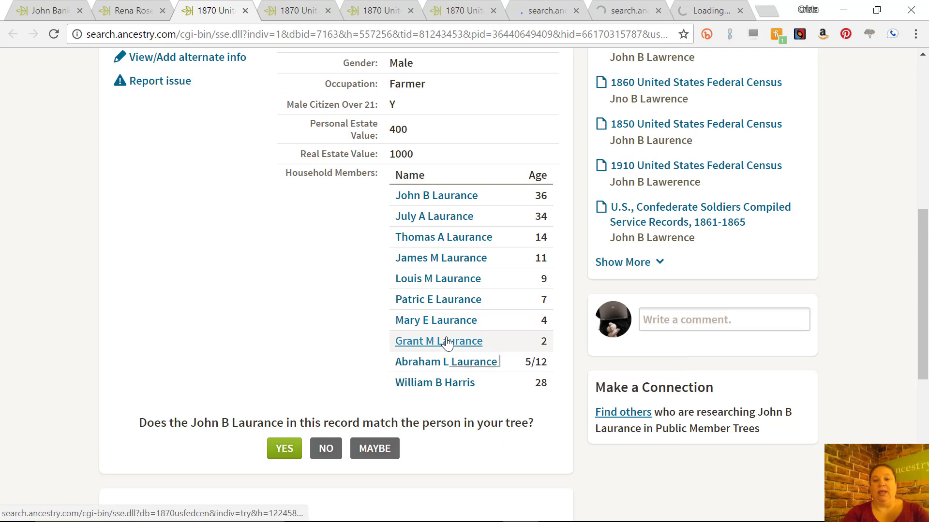
pyautogui.rightClick(463, 343)
pyautogui.click(466, 346)
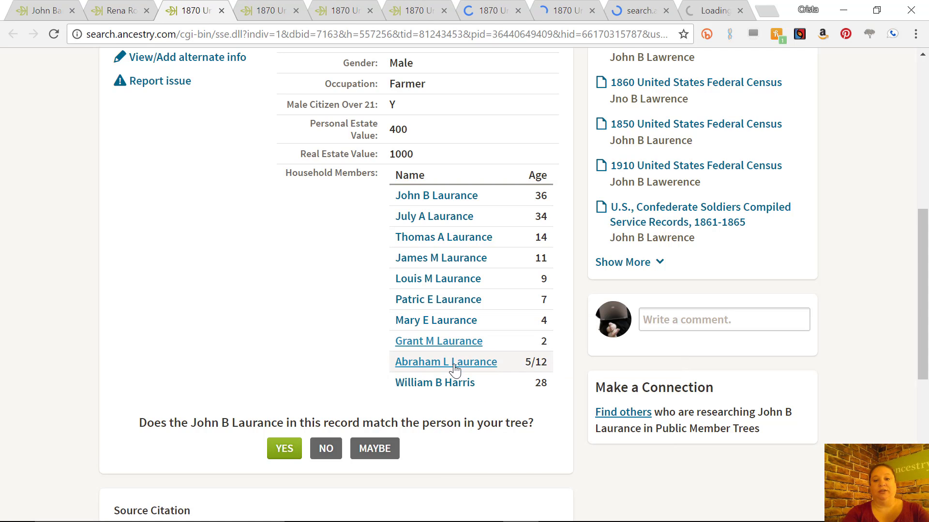
pyautogui.rightClick(454, 369)
pyautogui.click(490, 375)
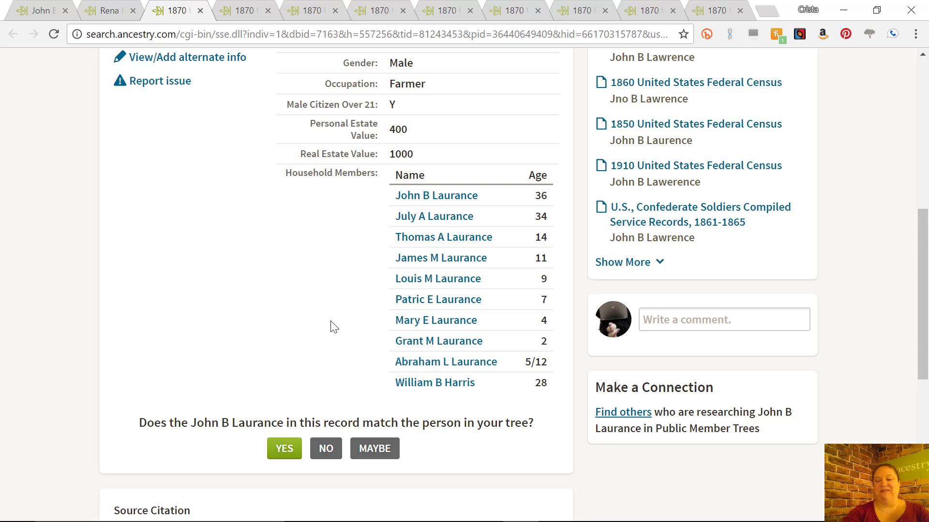
# Step: Accept the 1870 census record as the ancestor's match, save its residence details to the tree, and close the saved record
pyautogui.scroll(9, 333, 327)
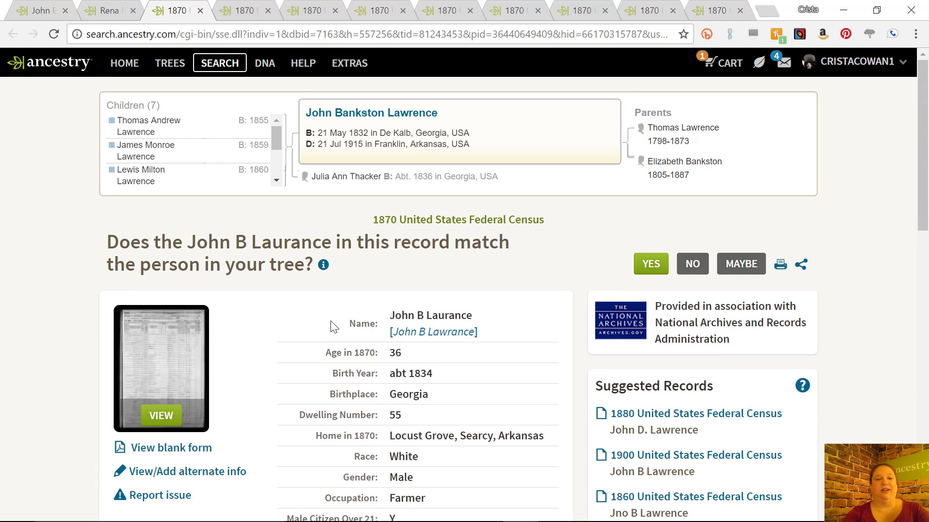
pyautogui.click(655, 264)
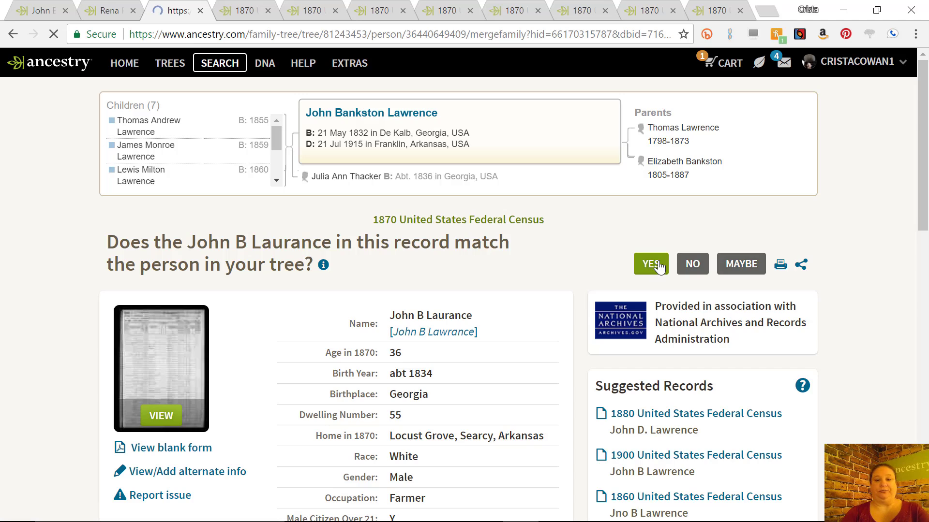
pyautogui.scroll(-3, 661, 266)
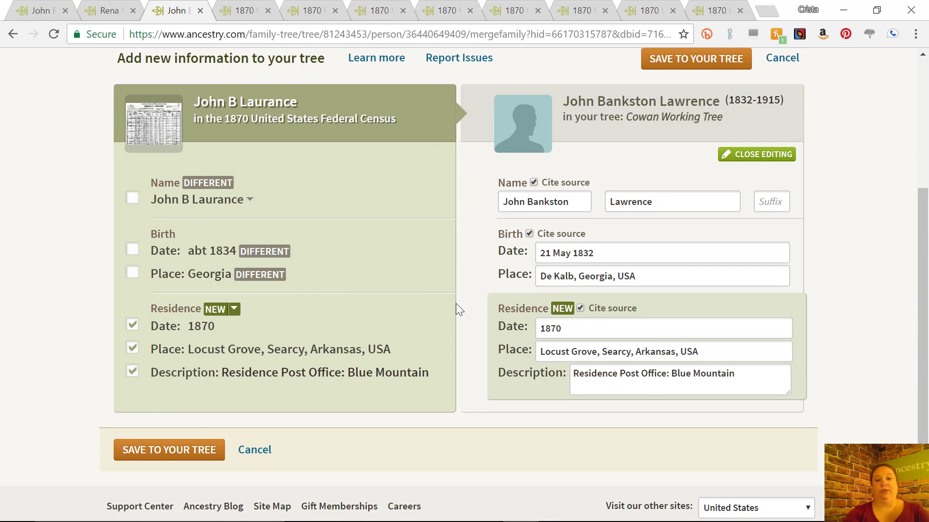
pyautogui.click(163, 454)
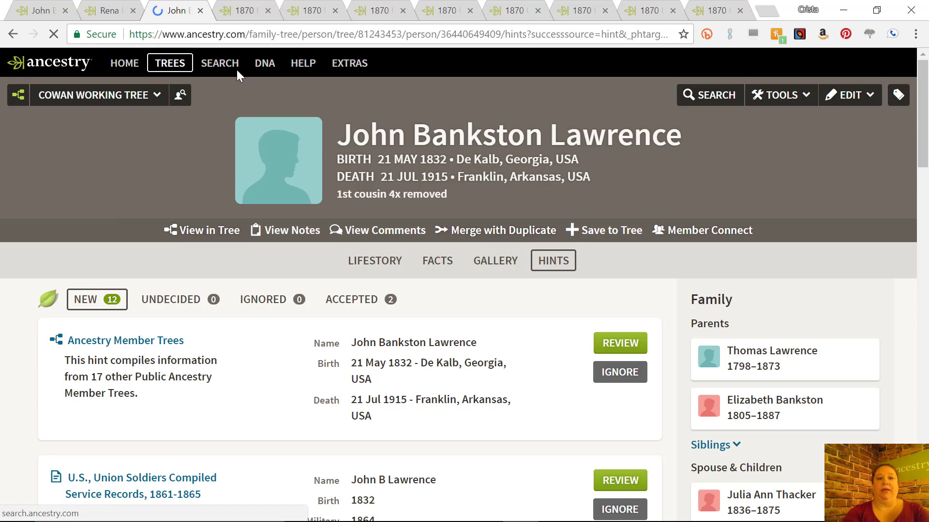
pyautogui.click(200, 11)
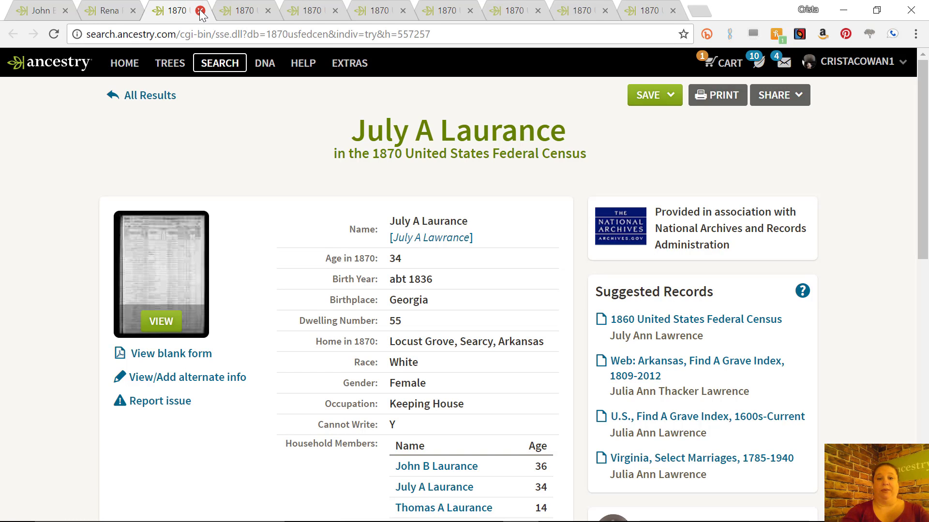
# Step: Try to attach the wife's 1870 census record to someone in the tree by searching for her first and middle names
pyautogui.press('Down')
pyautogui.press('Down')
pyautogui.press('Down')
pyautogui.press('pagedown')
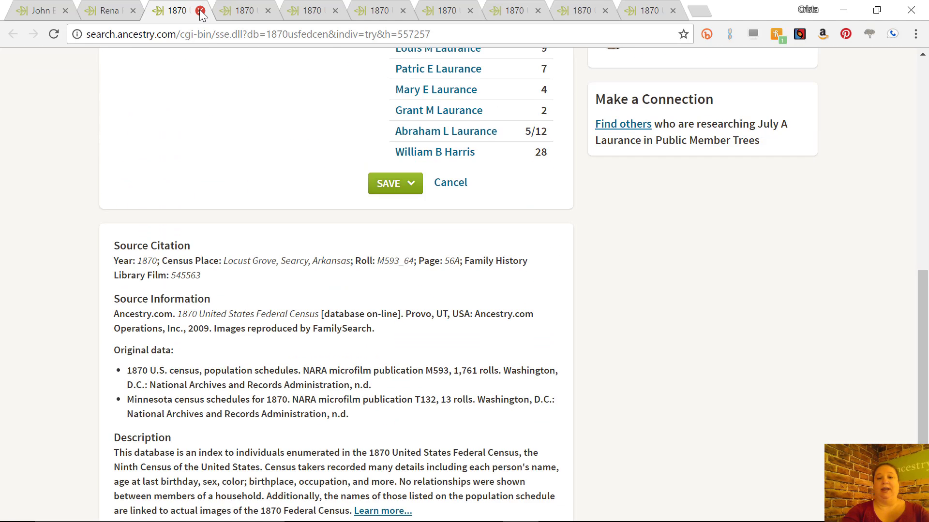
pyautogui.click(401, 192)
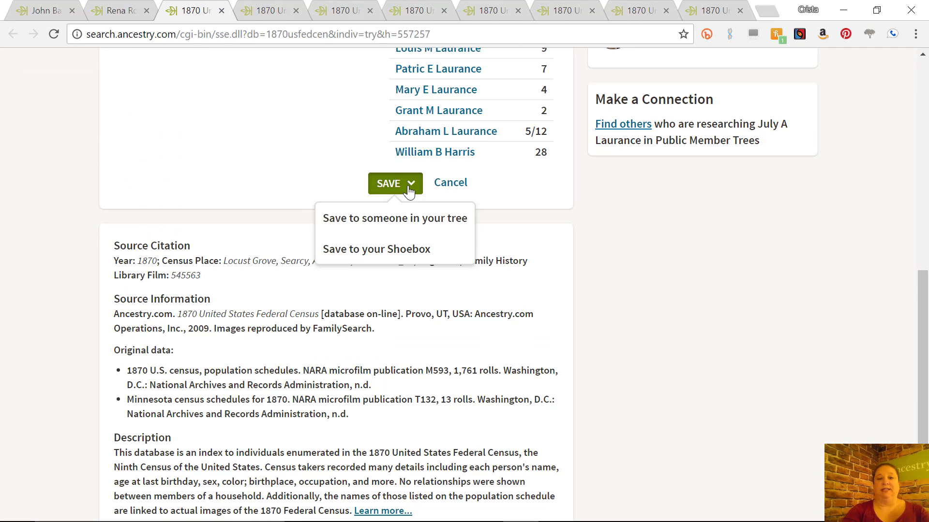
pyautogui.click(390, 221)
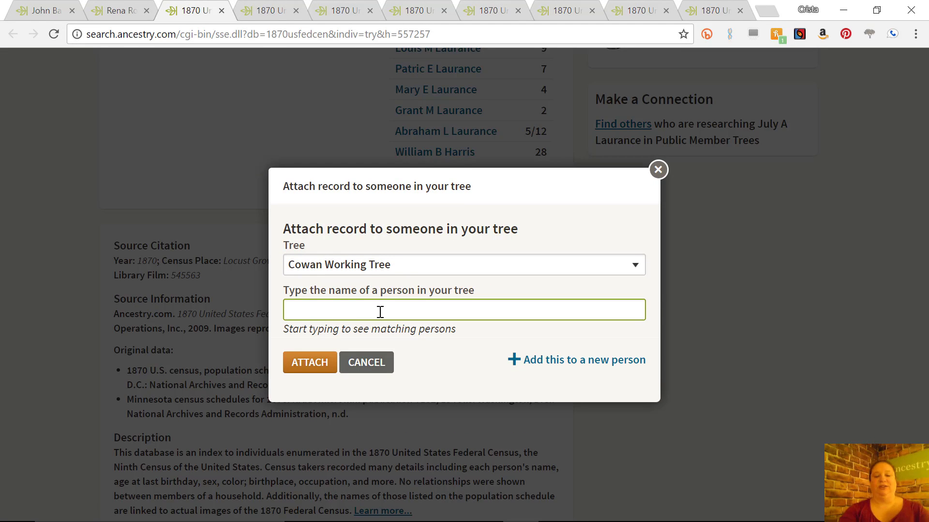
pyautogui.write('July Ann')
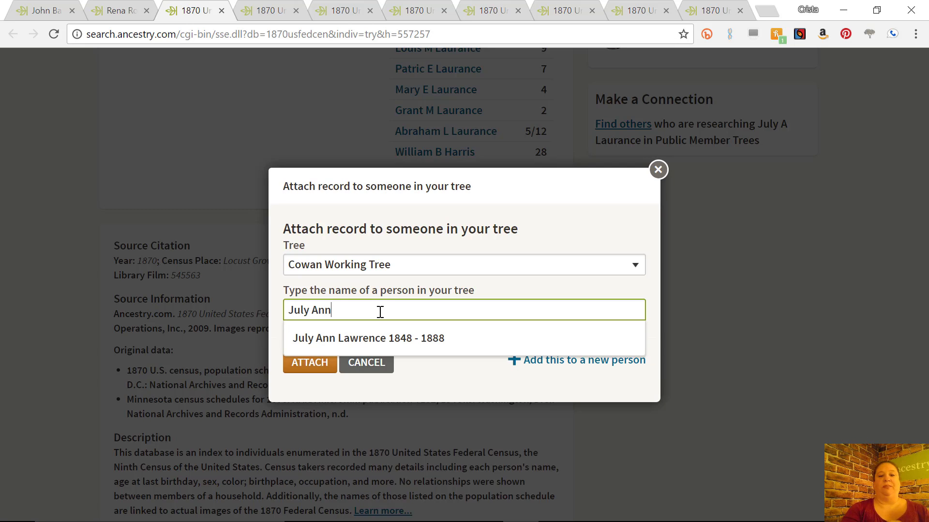
pyautogui.press('BackSpace')
pyautogui.press('BackSpace')
pyautogui.press('BackSpace')
pyautogui.press('BackSpace')
pyautogui.press('BackSpace')
pyautogui.press('BackSpace')
pyautogui.press('BackSpace')
pyautogui.press('BackSpace')
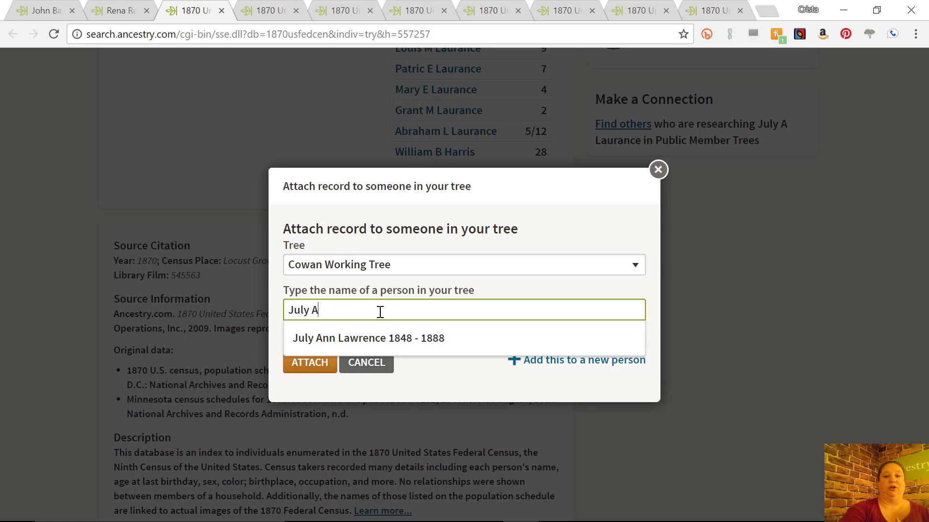
pyautogui.click(368, 365)
# Step: Close the eight tabs holding the wife's and children's 1870 census records
pyautogui.click(221, 12)
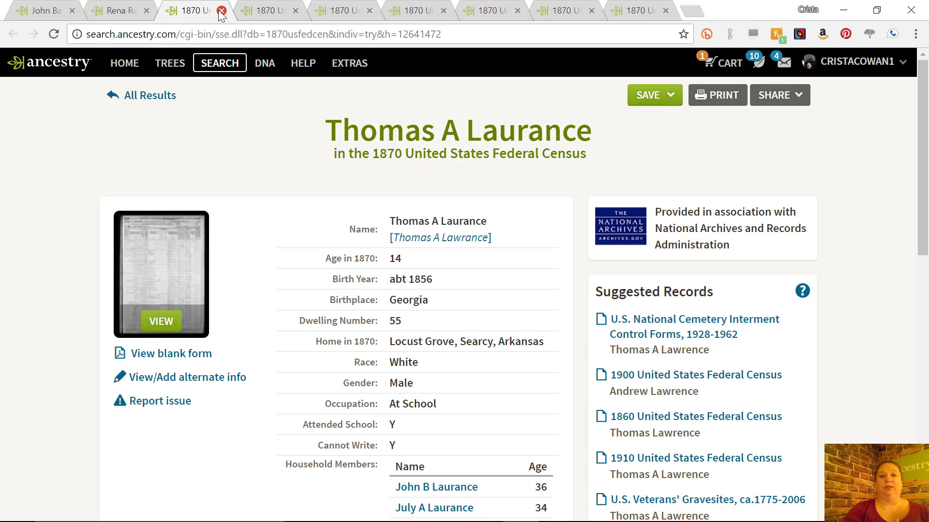
pyautogui.click(221, 12)
pyautogui.click(221, 11)
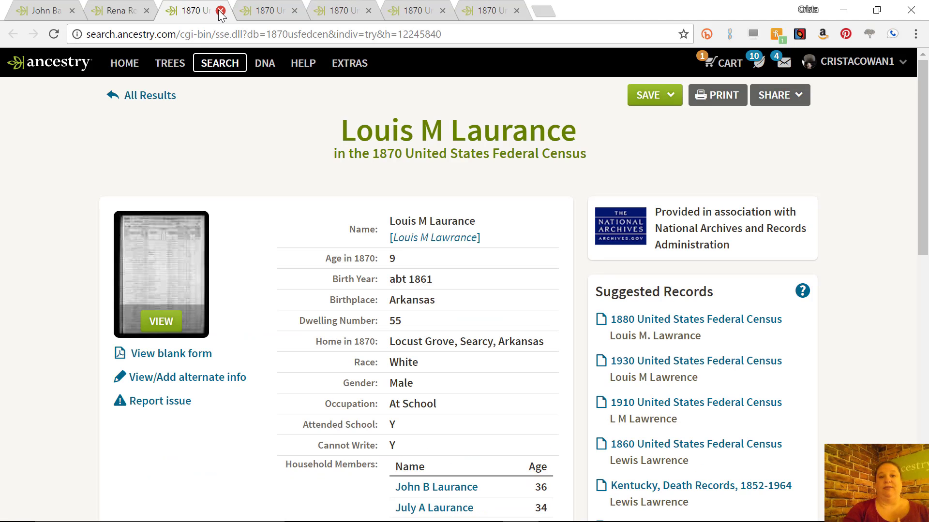
pyautogui.click(221, 11)
pyautogui.click(222, 12)
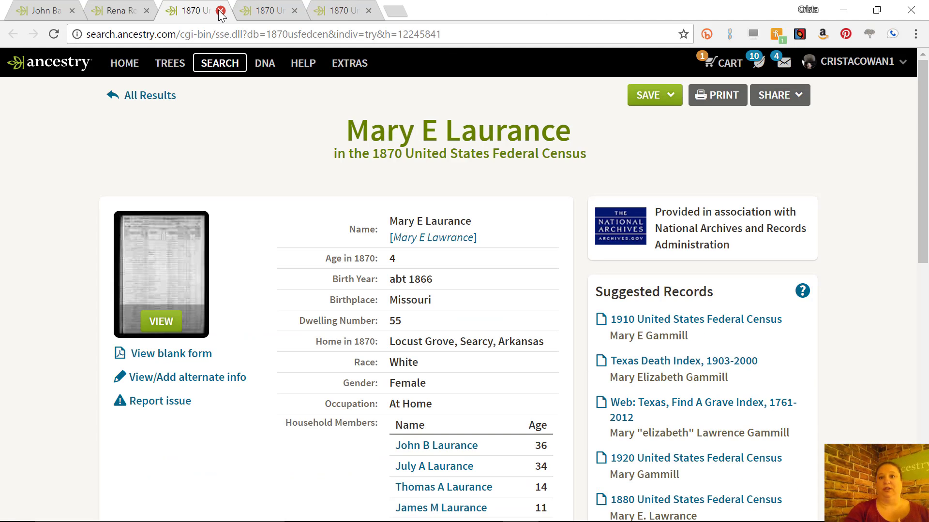
pyautogui.click(221, 11)
pyautogui.click(221, 12)
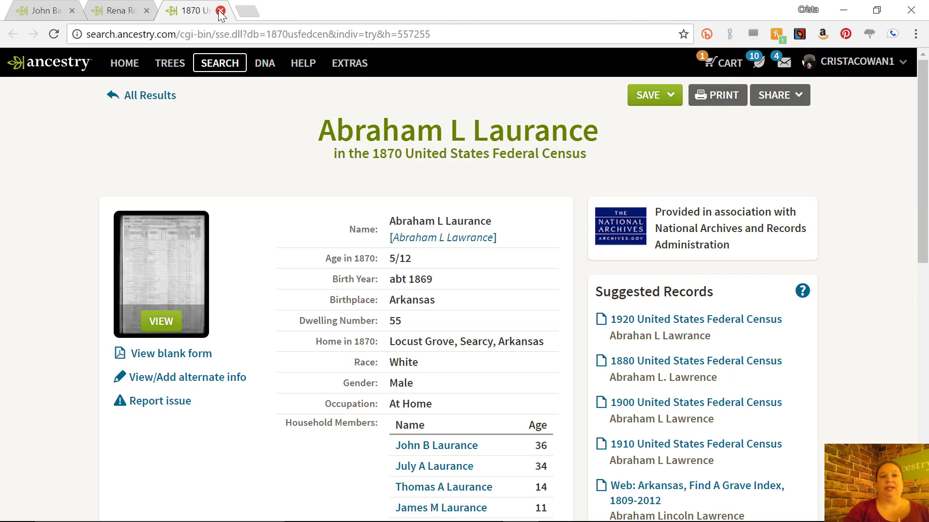
pyautogui.click(221, 12)
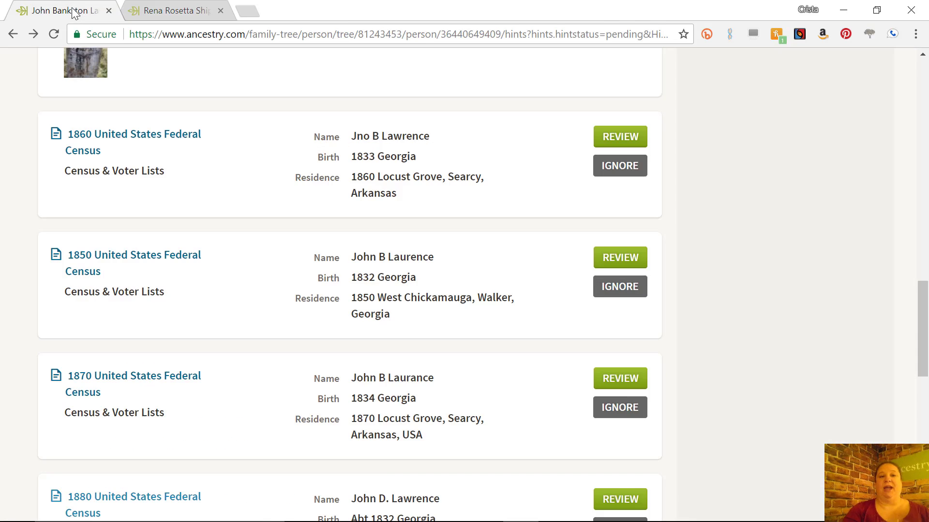
# Step: Examine the spouse and children on the ancestor's hints page, and reload the page to update it
pyautogui.click(72, 12)
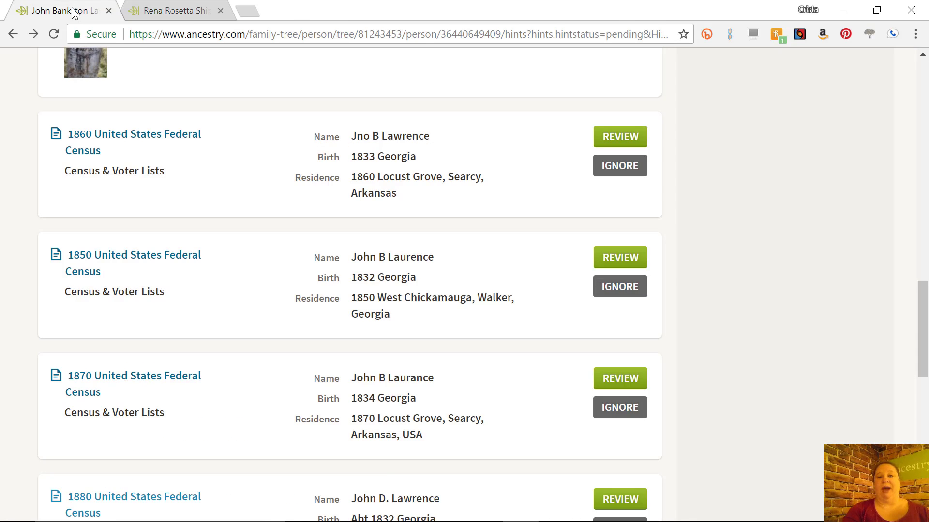
pyautogui.press('Home')
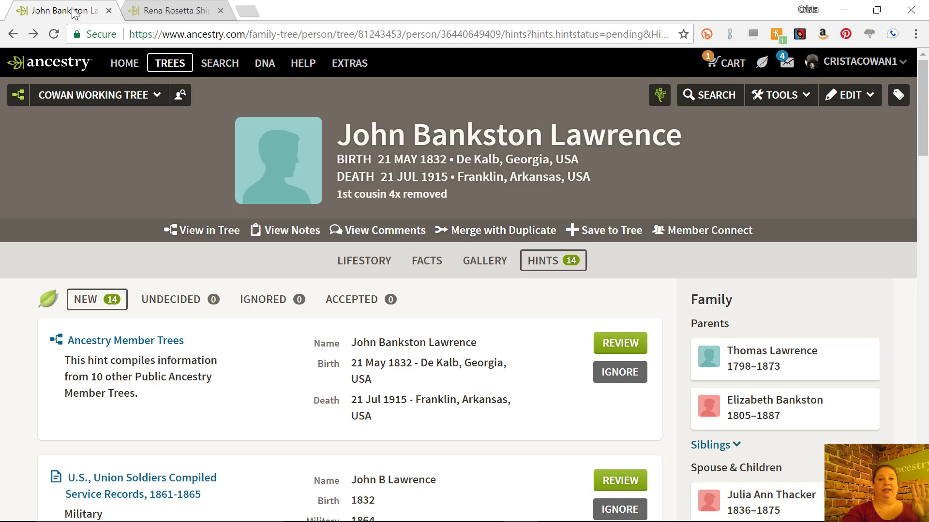
pyautogui.press('pagedown')
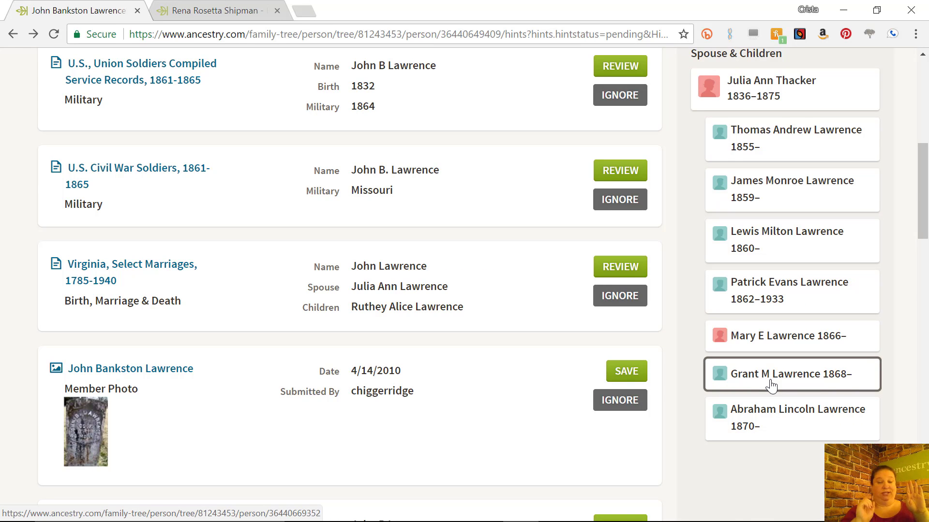
pyautogui.press('pageup')
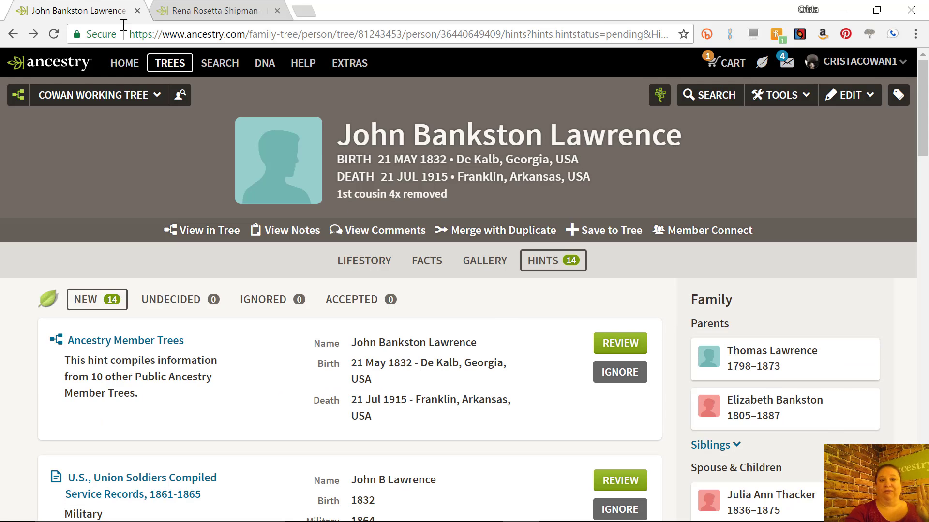
pyautogui.click(54, 34)
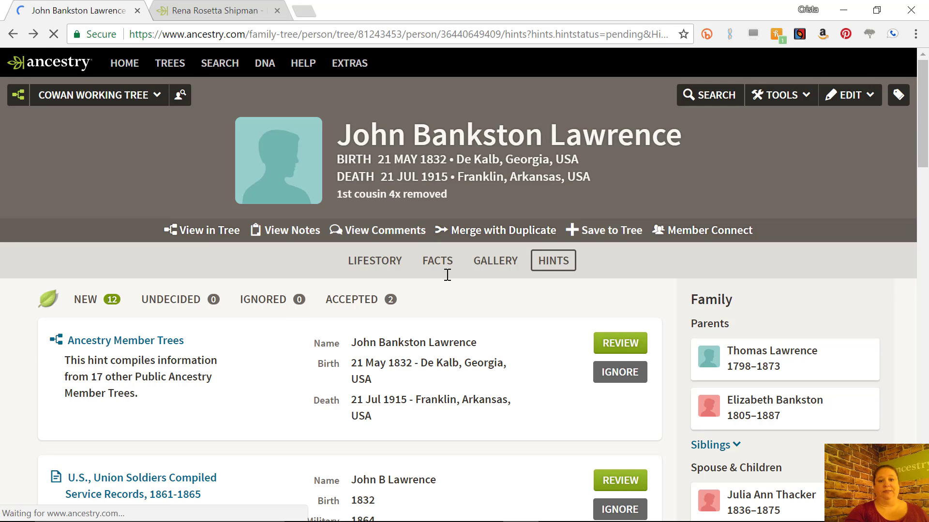
# Step: Review the ancestor's facts, census sources and list of children on his profile, and return to the presentation slides
pyautogui.click(436, 267)
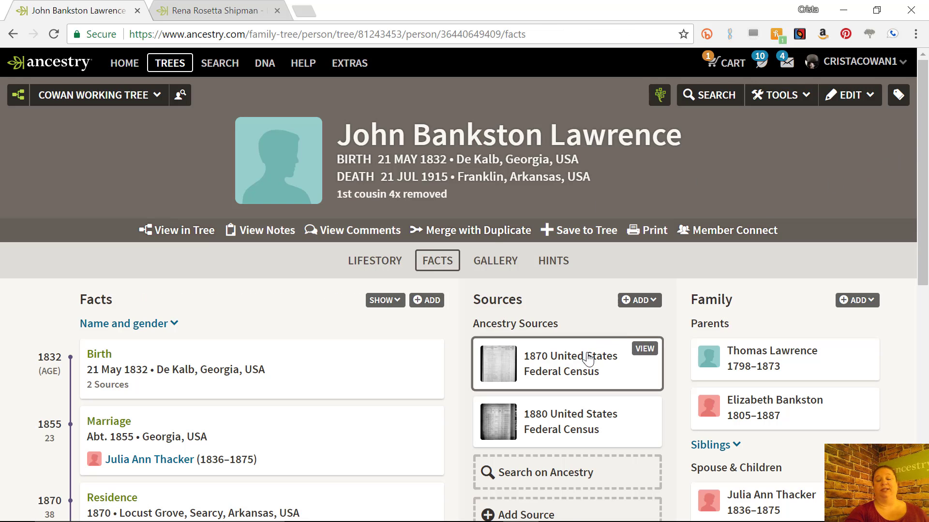
pyautogui.scroll(-9, 602, 423)
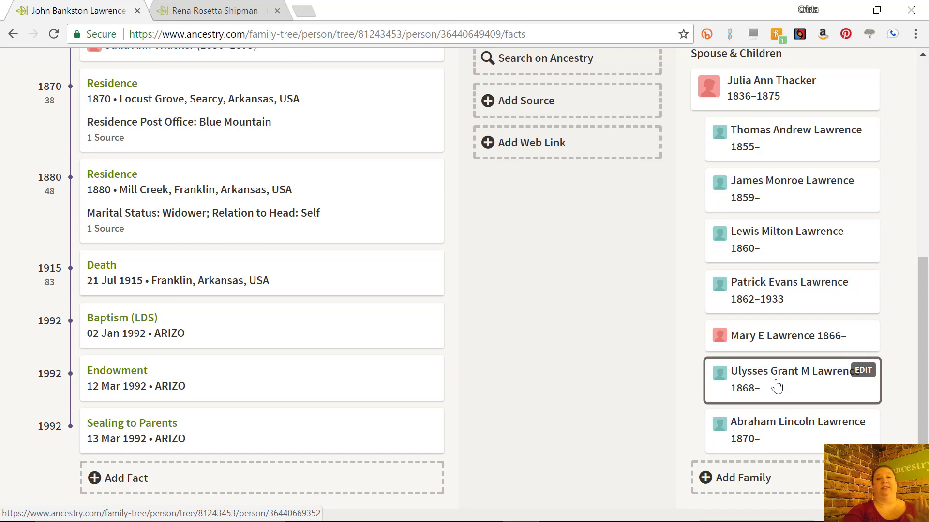
pyautogui.scroll(9, 776, 387)
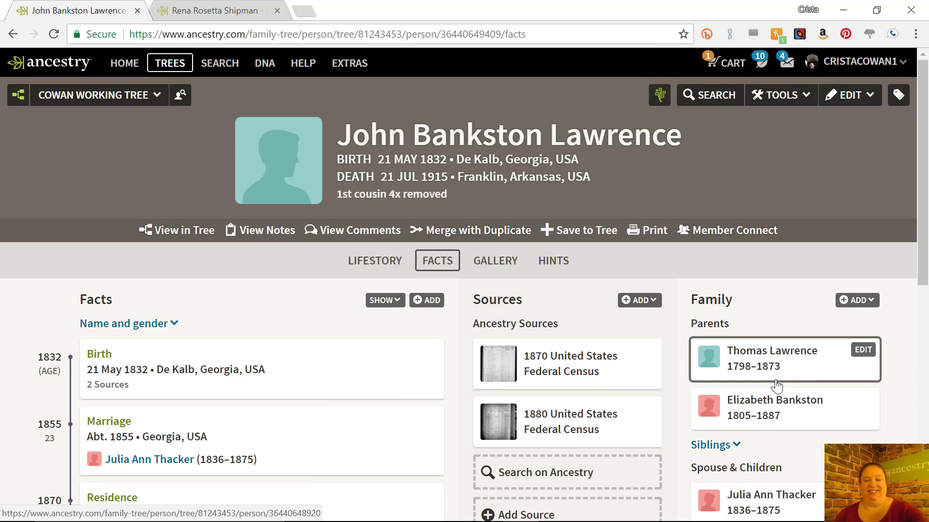
pyautogui.hotkey('alt', 'Tab')
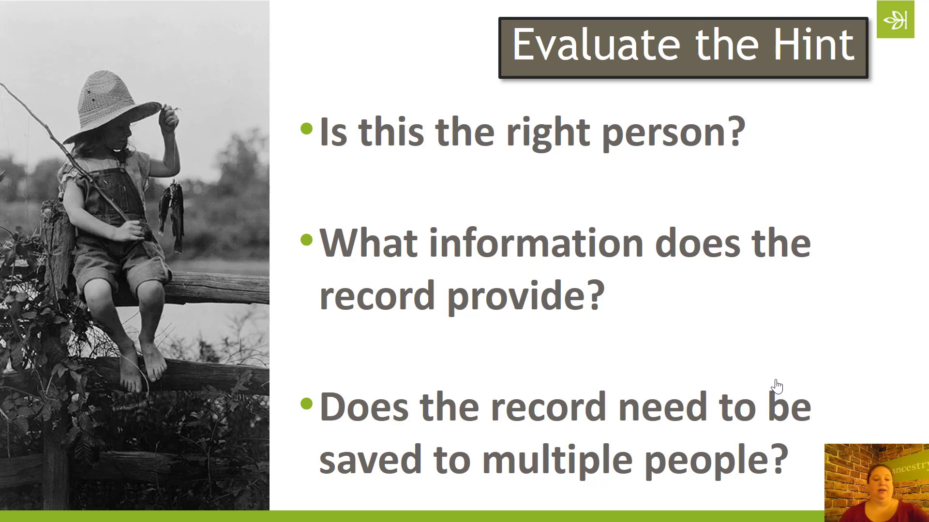
# Step: Switch to the browser, read the census notes on the ancestor's profile, close them, and return to the presentation slides
pyautogui.hotkey('alt', 'Tab')
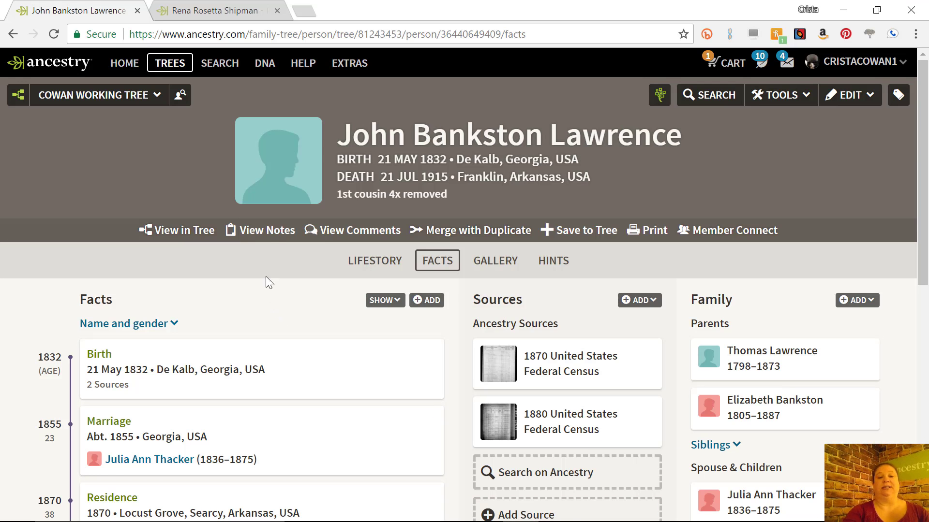
pyautogui.click(266, 231)
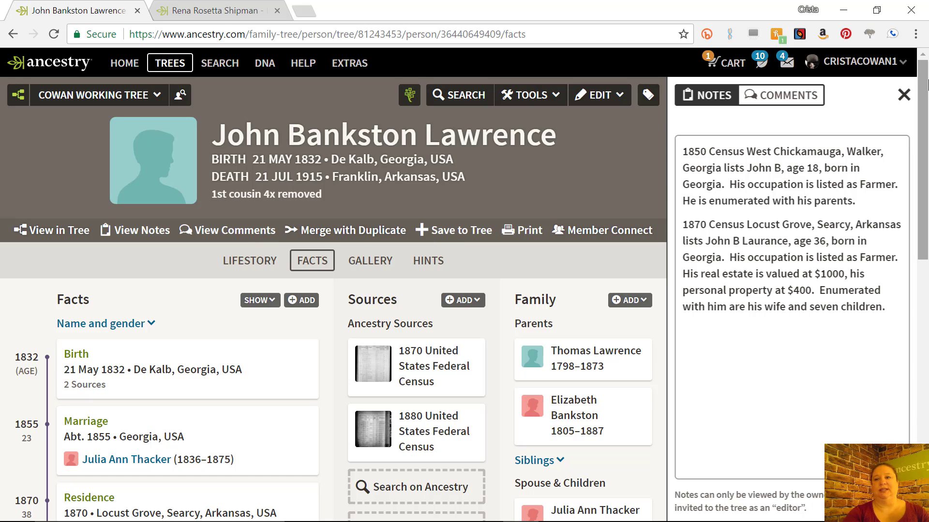
pyautogui.click(904, 95)
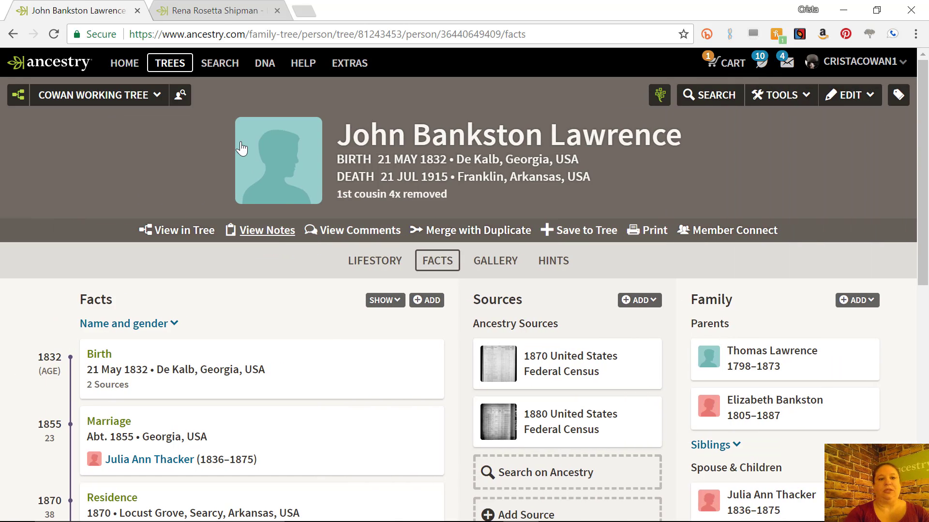
pyautogui.hotkey('alt', 'Tab')
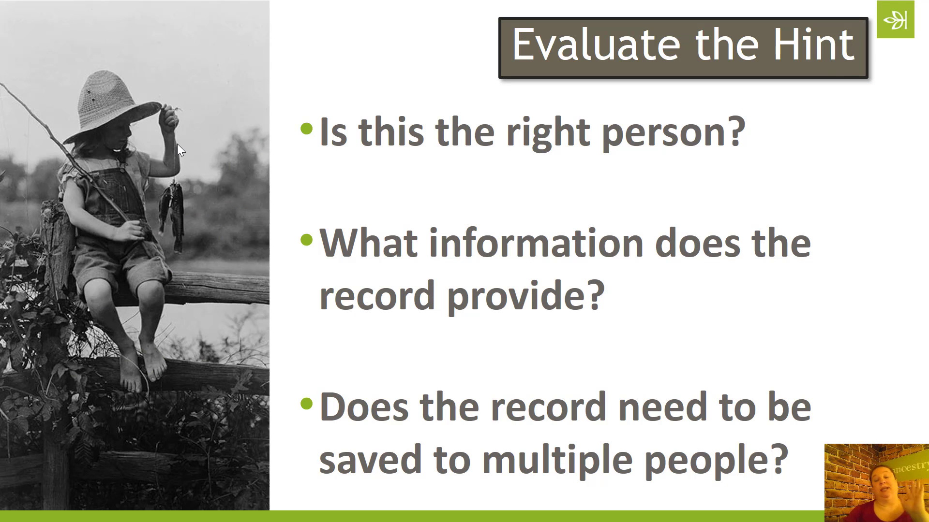
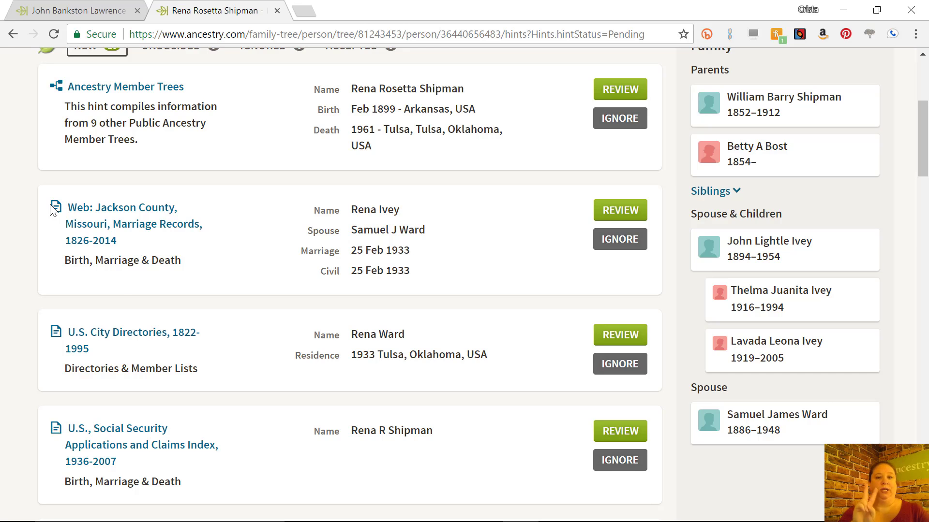
# Step: Review the woman's U.S., Social Security Applications and Claims Index hint, and open the listed child's record in a new tab
pyautogui.scroll(-3, 121, 303)
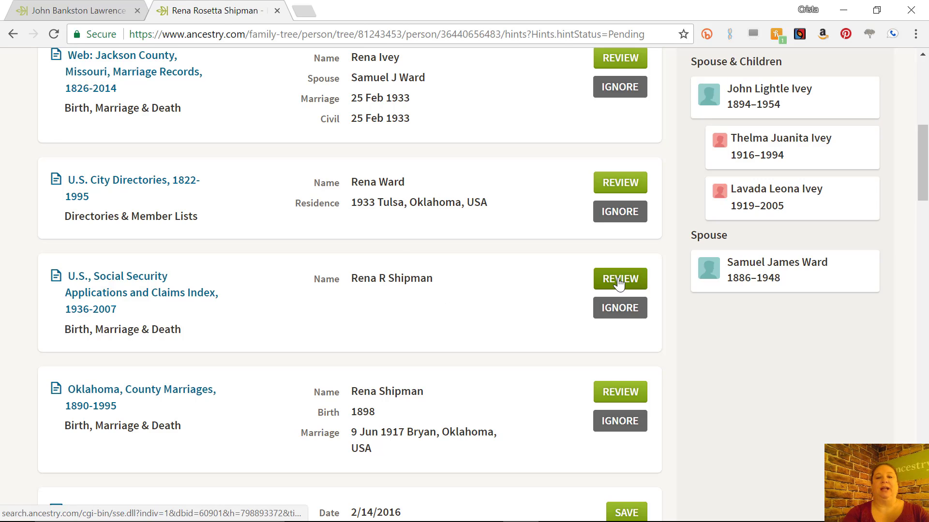
pyautogui.click(618, 284)
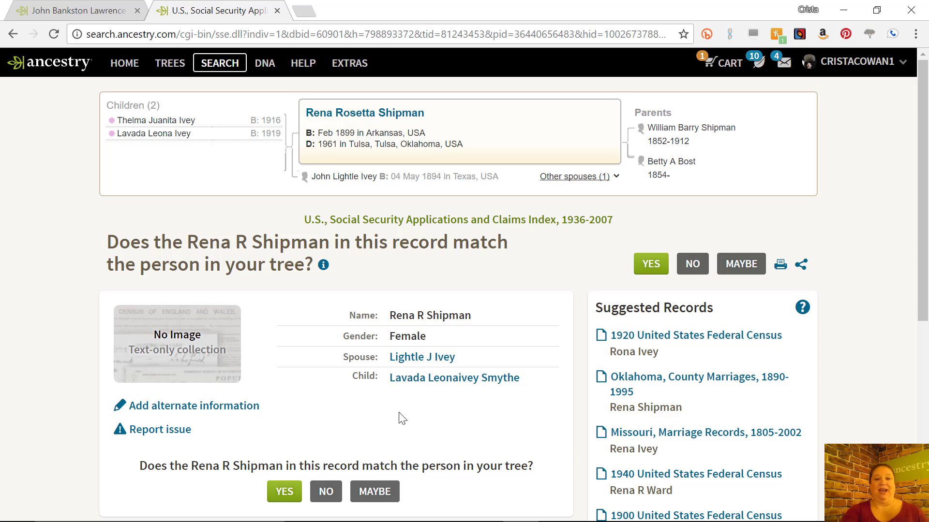
pyautogui.rightClick(466, 382)
pyautogui.click(501, 241)
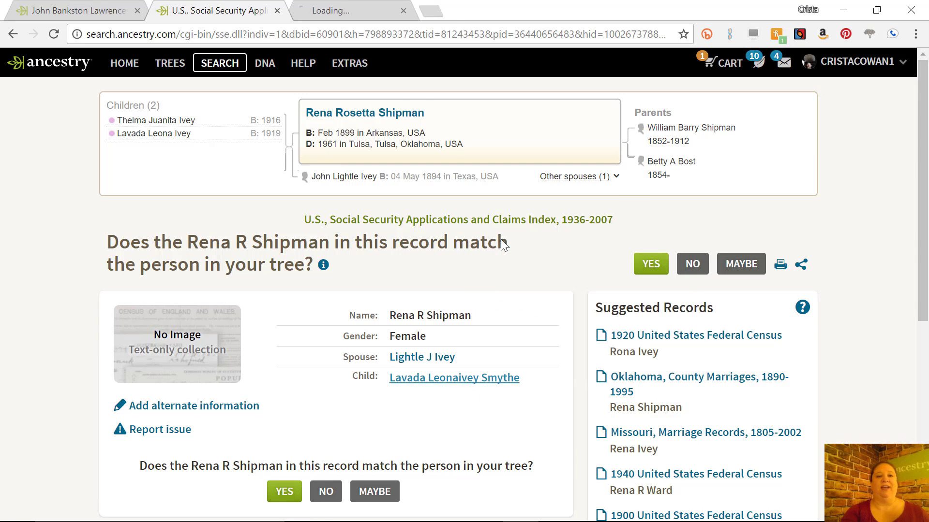
pyautogui.click(353, 14)
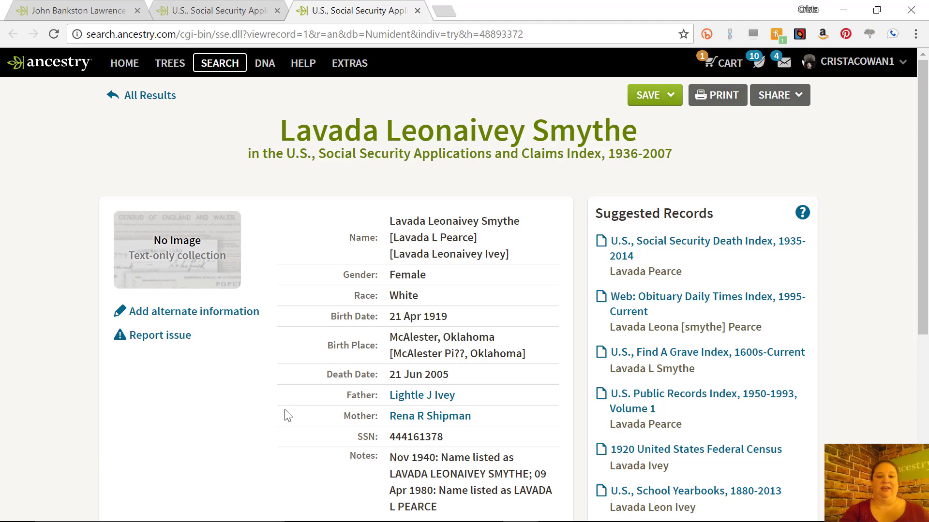
# Step: Examine the daughter's Social Security record and its options for saving to a tree or the Shoebox, and close its tab
pyautogui.tripleClick(290, 395)
pyautogui.click(522, 413)
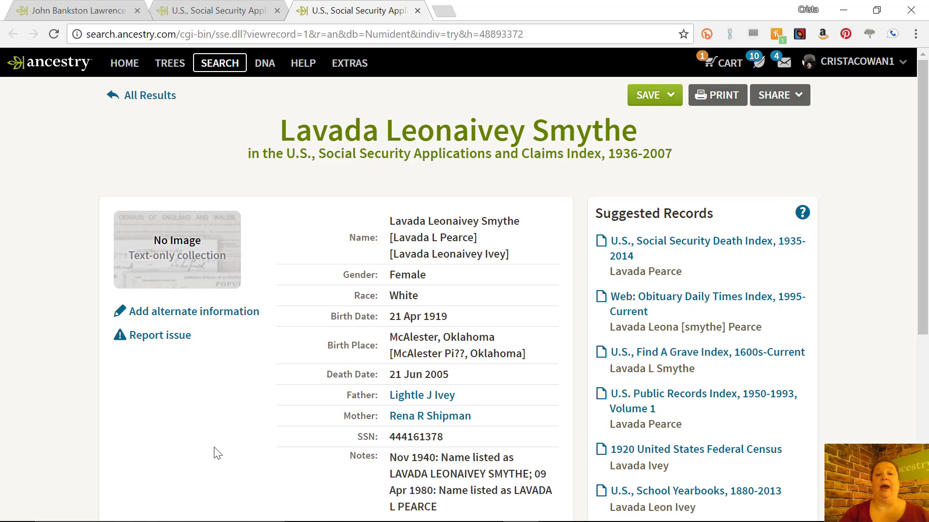
pyautogui.scroll(-6, 217, 453)
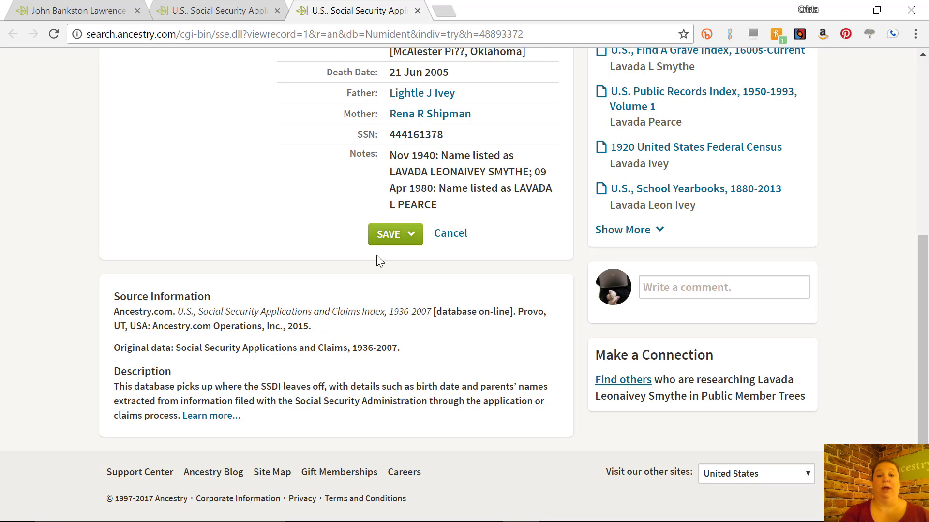
pyautogui.click(388, 234)
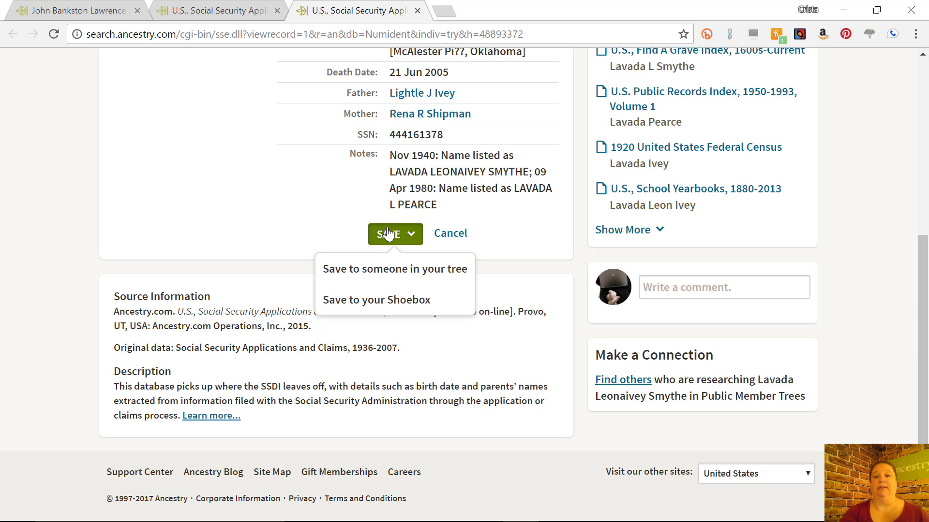
pyautogui.click(267, 176)
pyautogui.scroll(6, 268, 174)
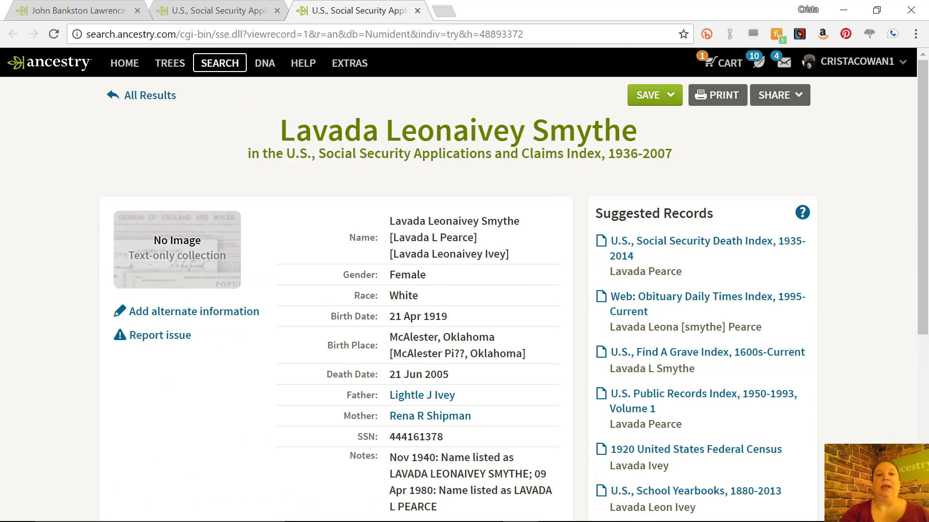
pyautogui.click(417, 10)
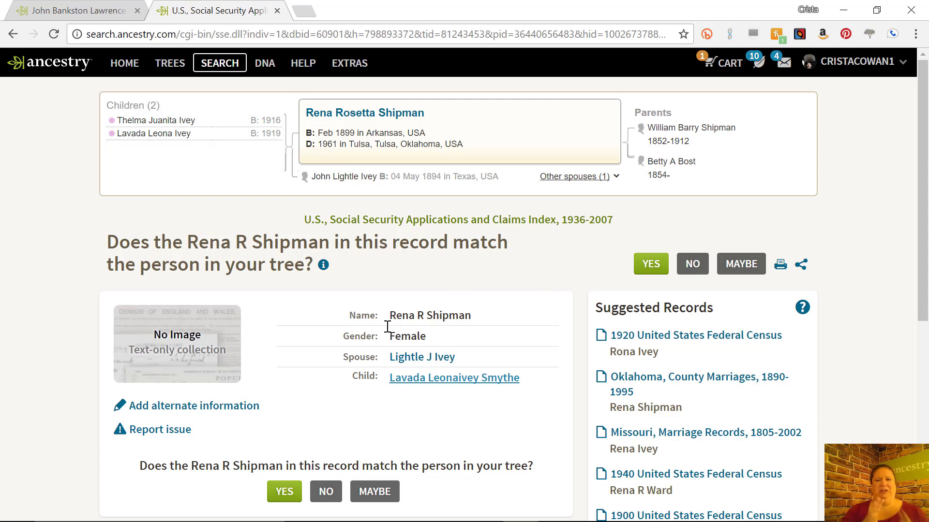
# Step: Check the spouse linked in the Social Security record, and return through the woman's profile to her list of hints
pyautogui.click(429, 363)
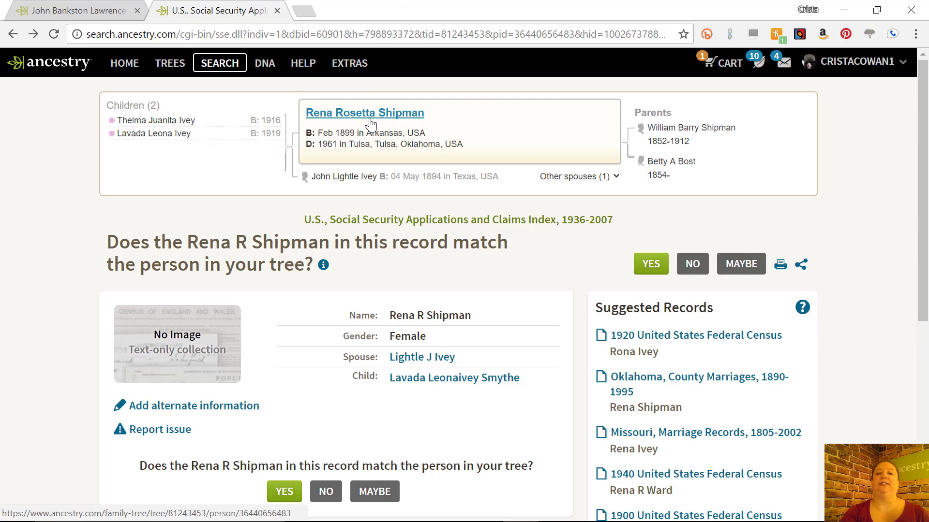
pyautogui.click(372, 125)
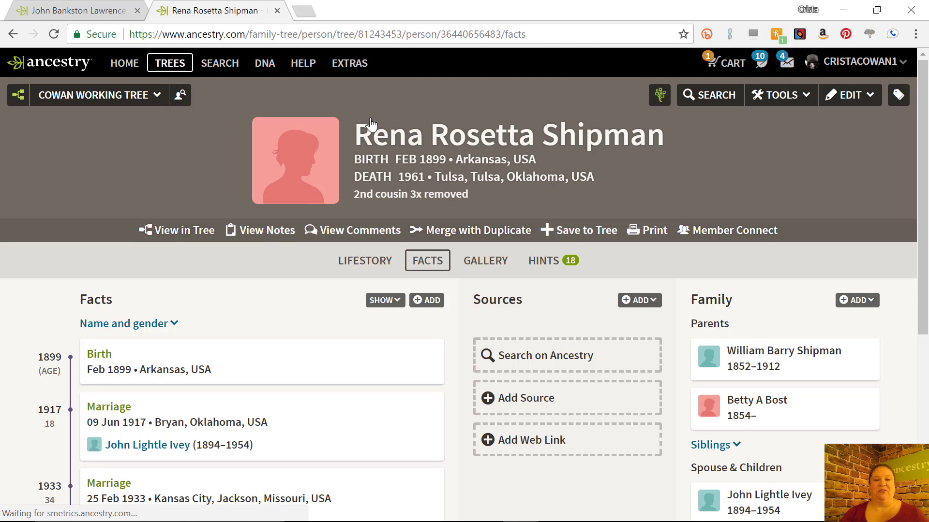
pyautogui.click(553, 261)
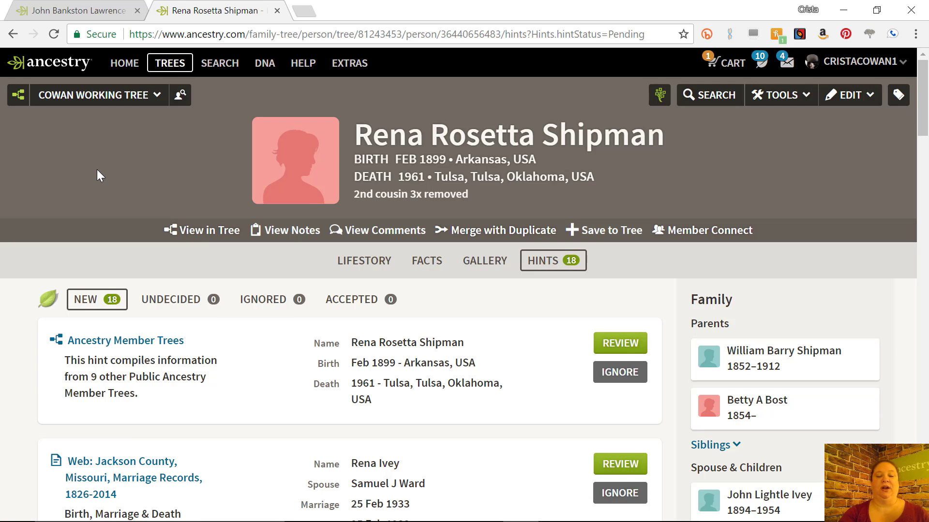
# Step: Look through all of the woman's new hints, comparing the repeated Missouri marriage records, census records and member photos
pyautogui.scroll(-9, 98, 171)
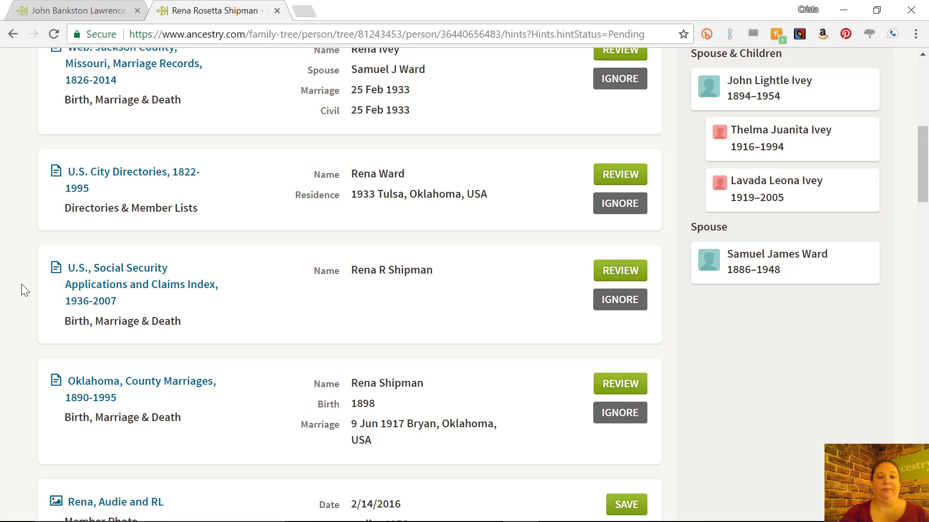
pyautogui.scroll(-2, 21, 284)
pyautogui.scroll(-9, 21, 284)
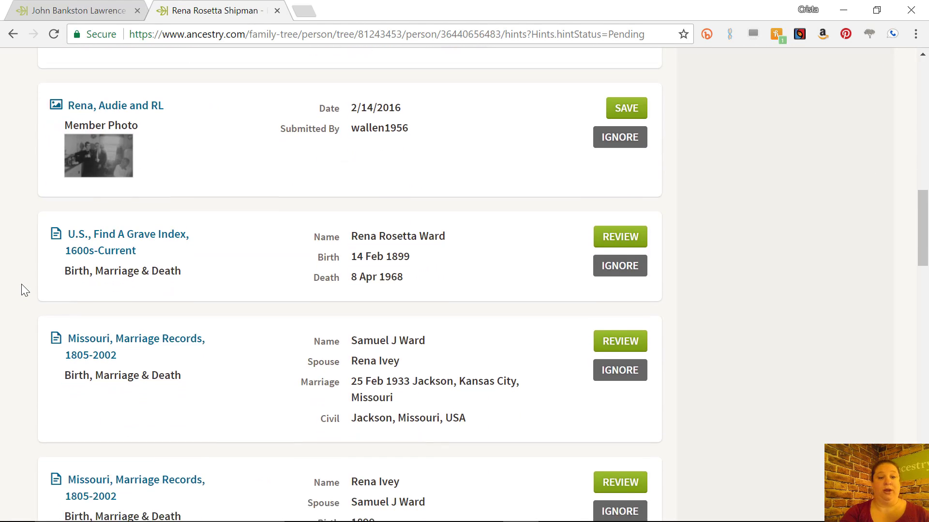
pyautogui.scroll(-2, 22, 283)
pyautogui.scroll(-3, 21, 284)
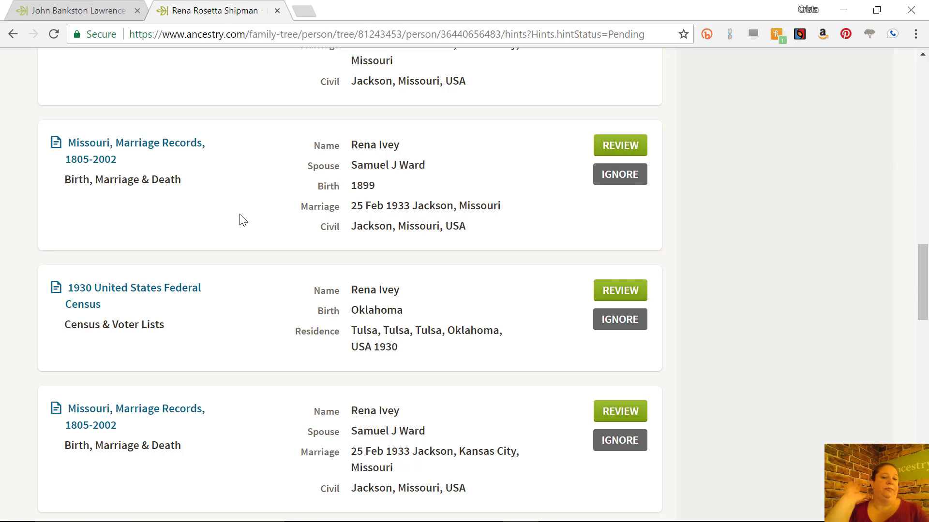
pyautogui.scroll(-6, 242, 220)
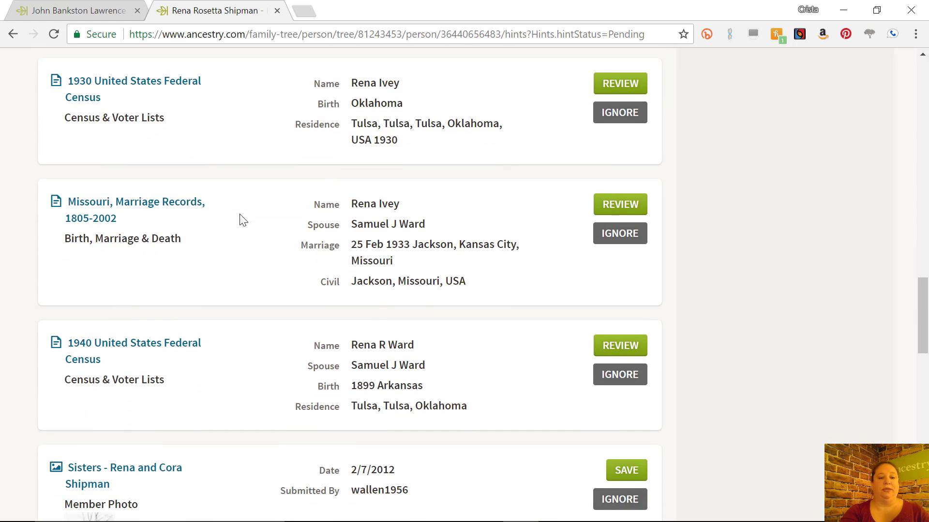
pyautogui.scroll(-12, 242, 220)
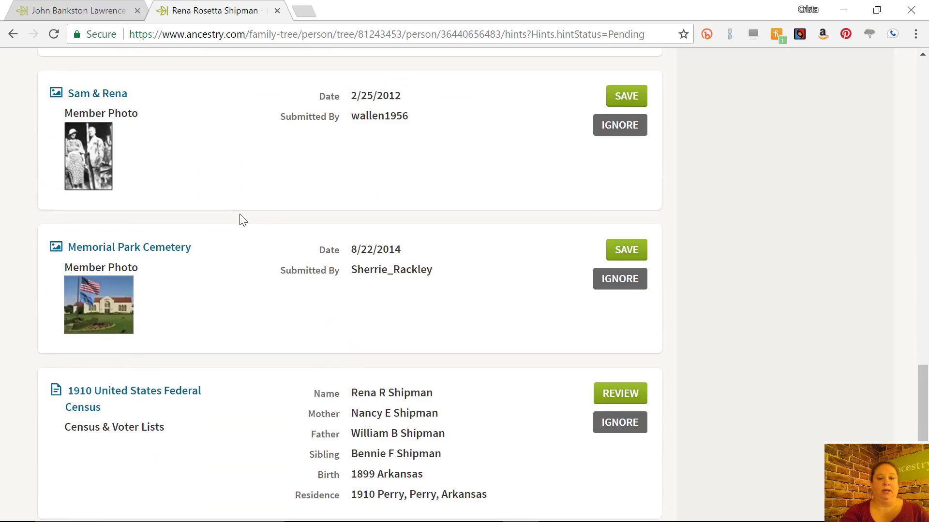
pyautogui.scroll(-5, 243, 220)
pyautogui.scroll(20, 243, 220)
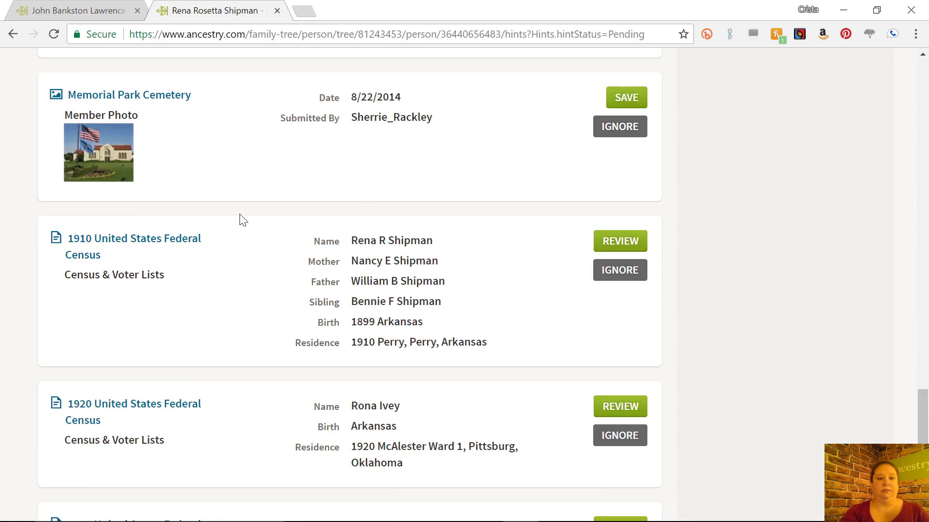
pyautogui.scroll(5, 244, 220)
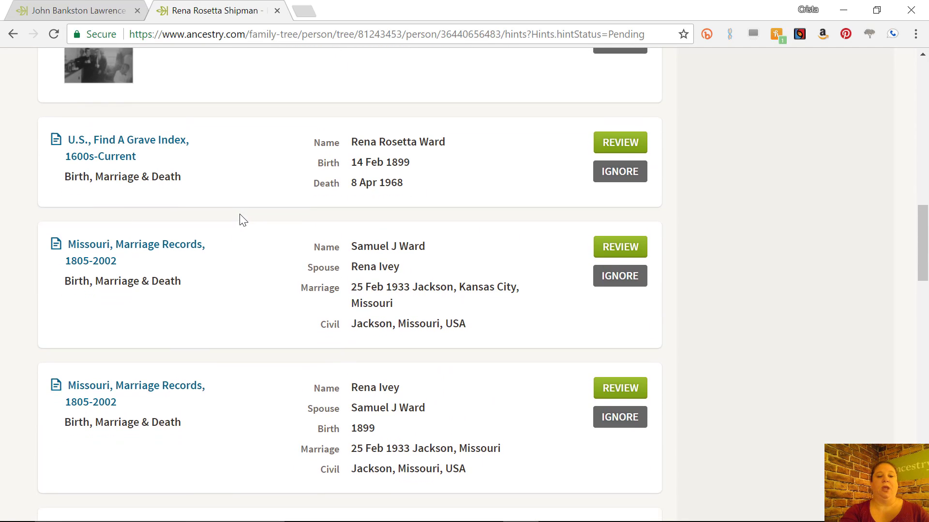
pyautogui.scroll(-1, 243, 220)
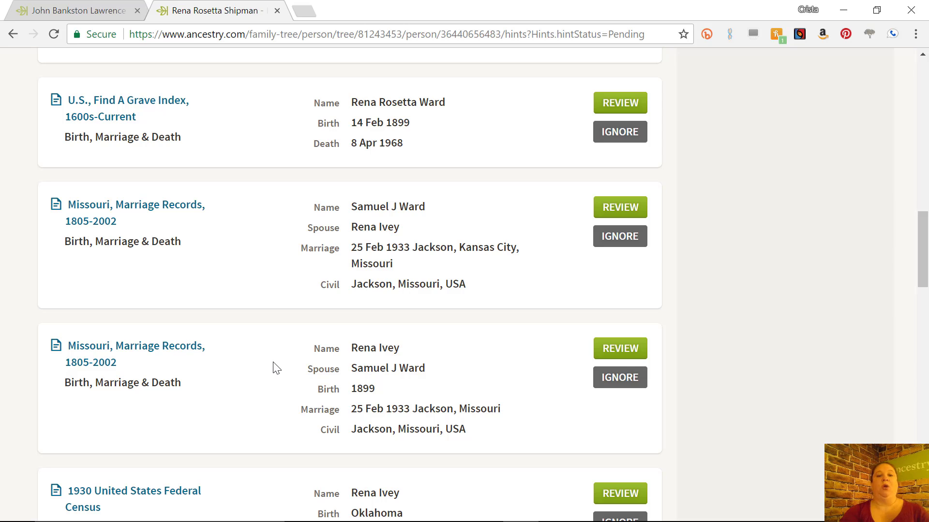
# Step: Open the groom's Missouri, Marriage Records, 1805-2002 hint in a new tab, and examine the linked bride's record and its save options
pyautogui.rightClick(133, 212)
pyautogui.click(157, 214)
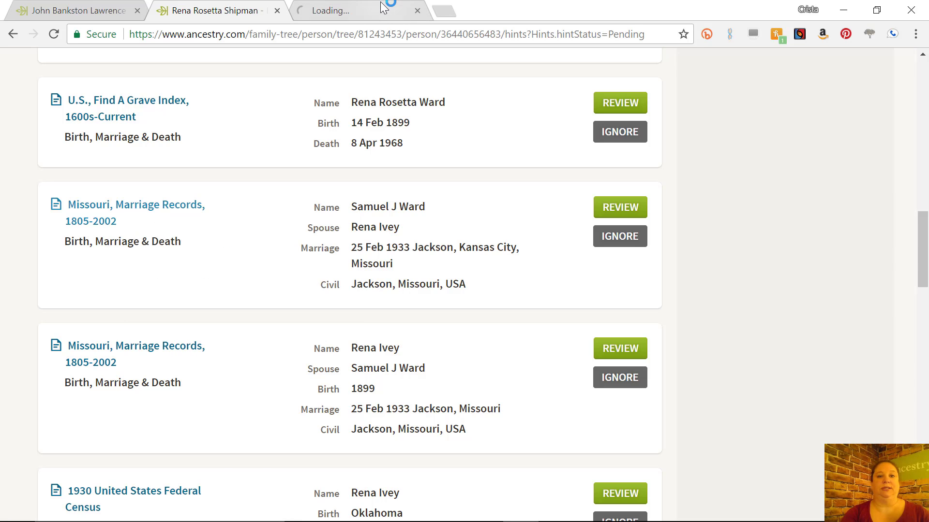
pyautogui.click(379, 8)
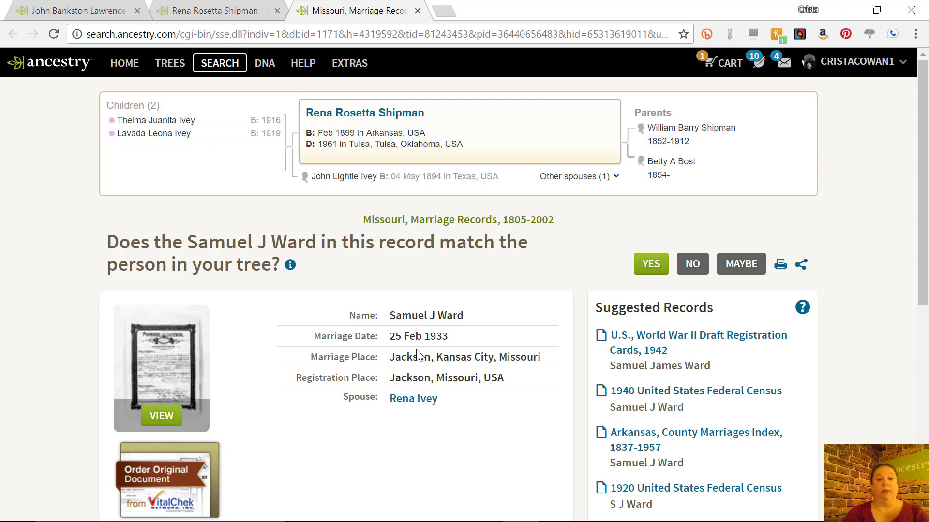
pyautogui.click(420, 398)
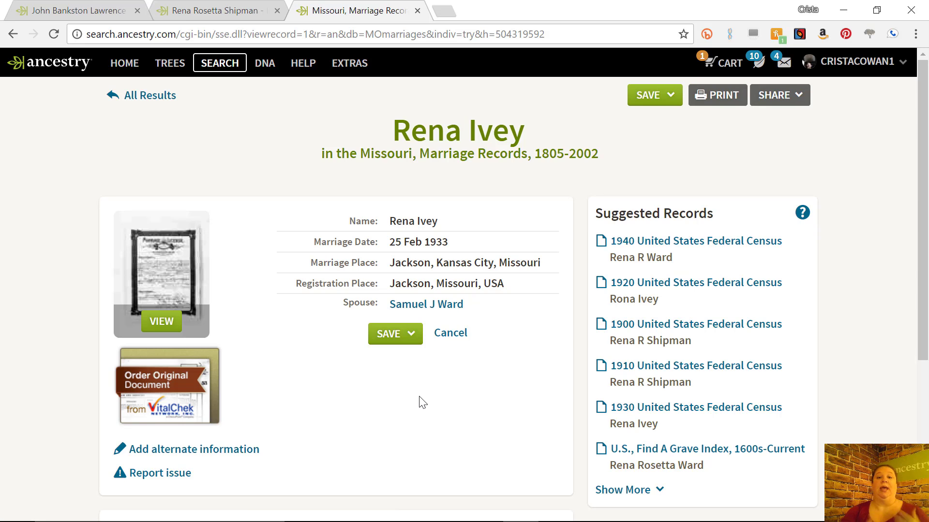
pyautogui.click(413, 336)
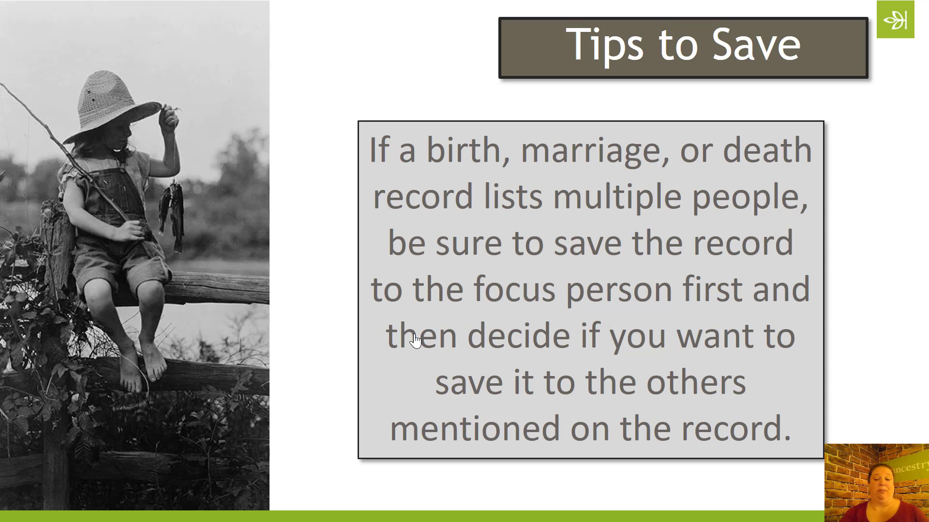
# Step: Read the Tips to Save slides, and return in the browser to the groom's Missouri marriage hint
pyautogui.press('Right')
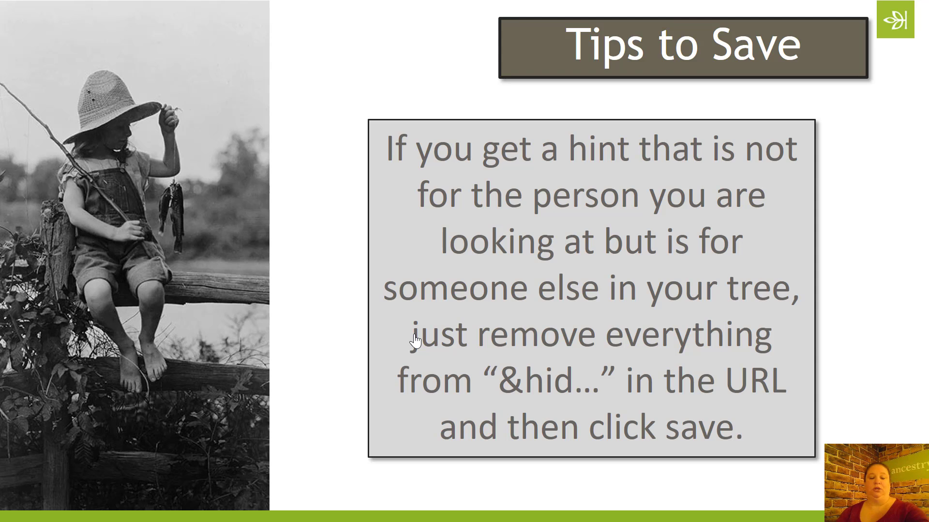
pyautogui.hotkey('alt', 'Tab')
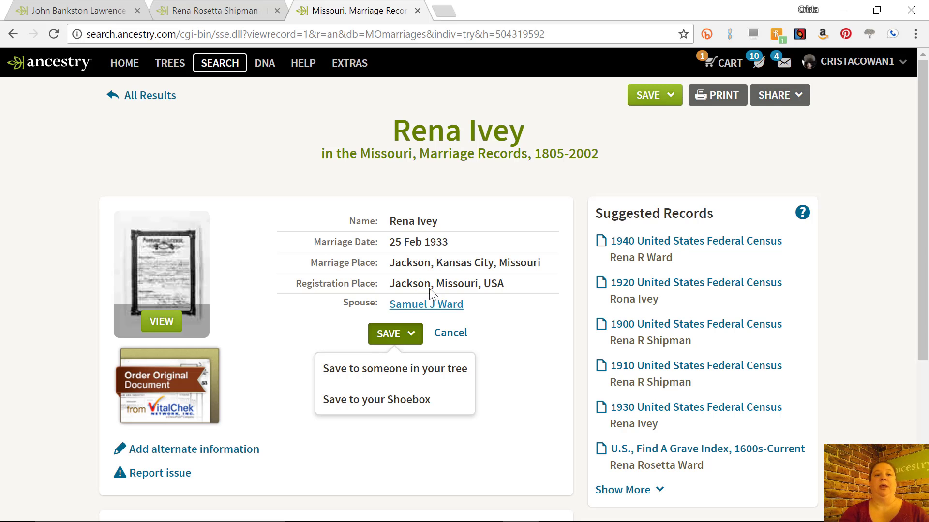
pyautogui.click(12, 35)
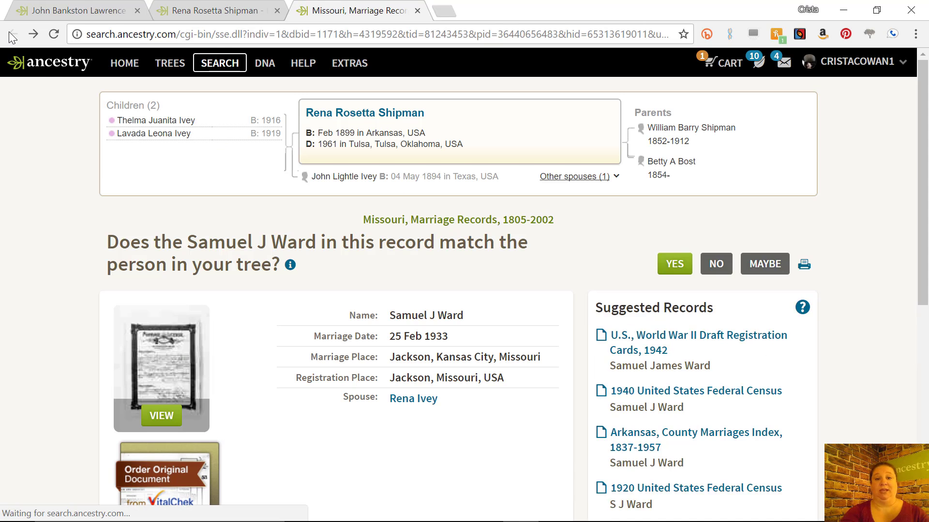
# Step: Remove everything from "&hid=" onward in the groom's marriage hint URL, load the shortened address, and open the record's save options
pyautogui.scroll(-2, 31, 242)
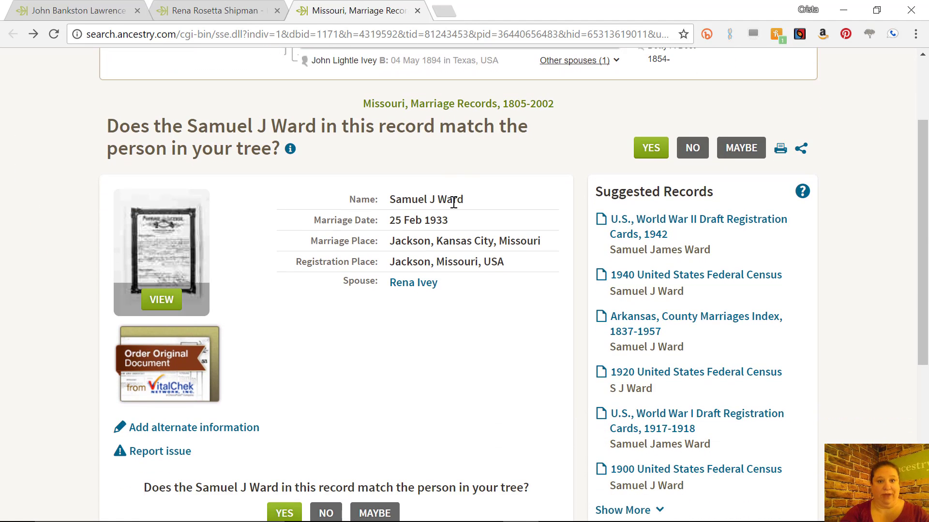
pyautogui.scroll(2, 454, 202)
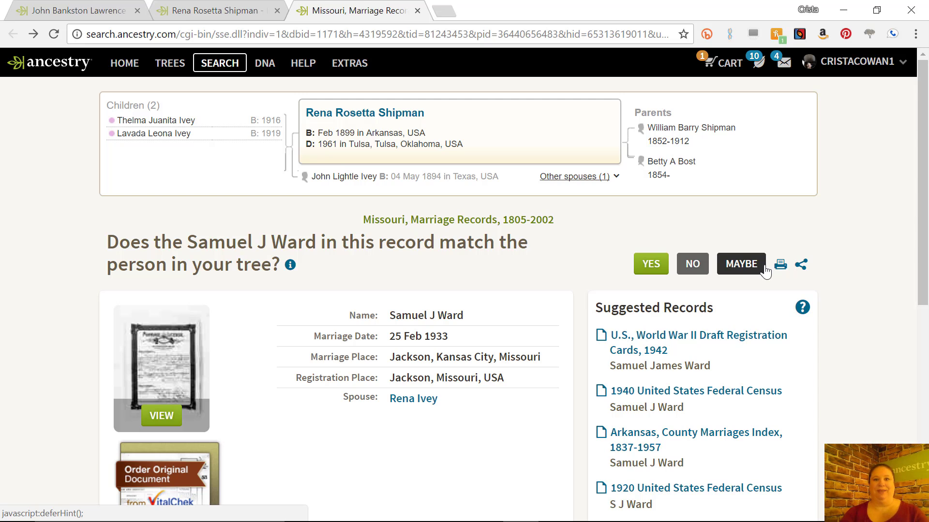
pyautogui.click(496, 35)
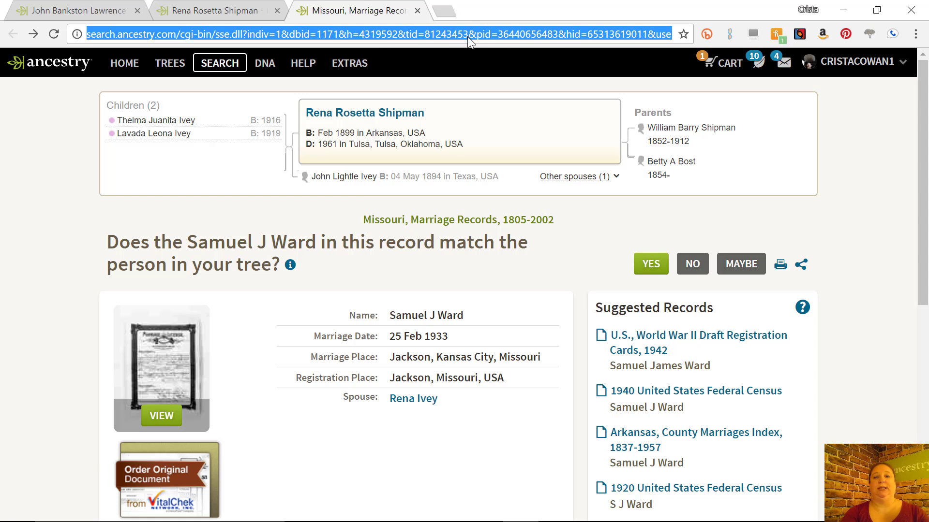
pyautogui.click(559, 34)
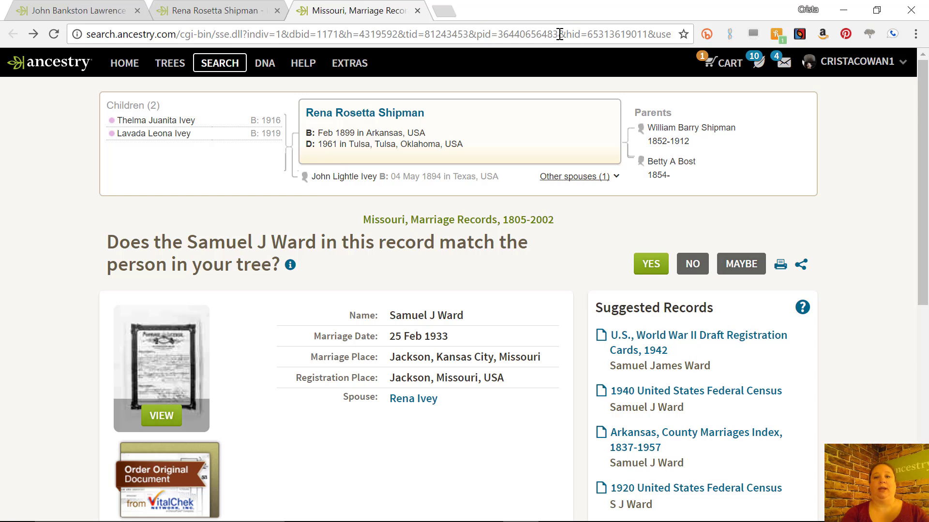
pyautogui.moveTo(559, 35); pyautogui.dragTo(581, 38)
pyautogui.press('Left')
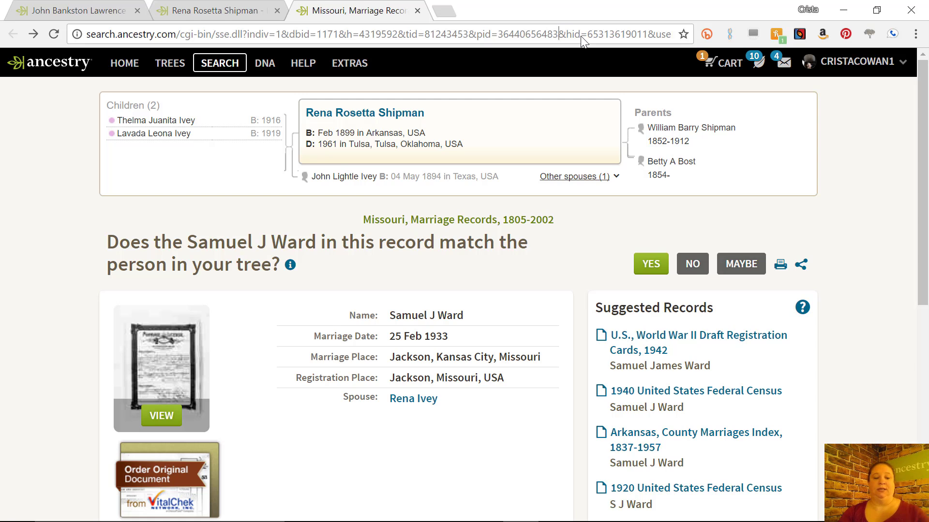
pyautogui.hotkey('shift', 'Right')
pyautogui.hotkey('shift', 'Right')
pyautogui.hotkey('shift', 'Right')
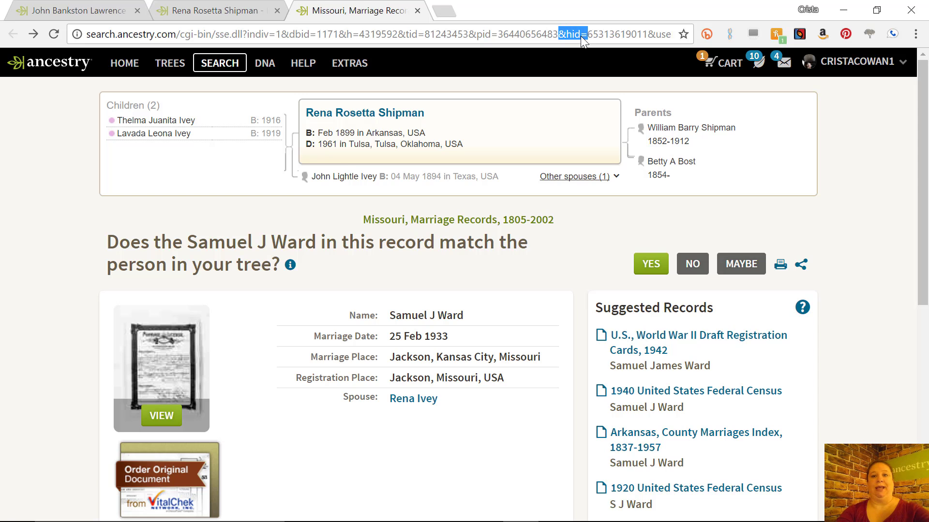
pyautogui.hotkey('shift', 'Right')
pyautogui.hotkey('shift', 'Right')
pyautogui.hotkey('shift', 'Right')
pyautogui.hotkey('shift', 'Right')
pyautogui.hotkey('shift', 'Right')
pyautogui.hotkey('shift', 'Right')
pyautogui.hotkey('shift', 'Right')
pyautogui.hotkey('shift', 'Right')
pyautogui.hotkey('shift', 'Right')
pyautogui.hotkey('shift', 'Right')
pyautogui.hotkey('shift', 'Right')
pyautogui.hotkey('shift', 'Right')
pyautogui.hotkey('shift', 'Right')
pyautogui.hotkey('shift', 'Right')
pyautogui.hotkey('shift', 'Right')
pyautogui.hotkey('shift', 'Right')
pyautogui.hotkey('shift', 'Right')
pyautogui.hotkey('shift', 'Right')
pyautogui.hotkey('shift', 'Right')
pyautogui.hotkey('shift', 'Right')
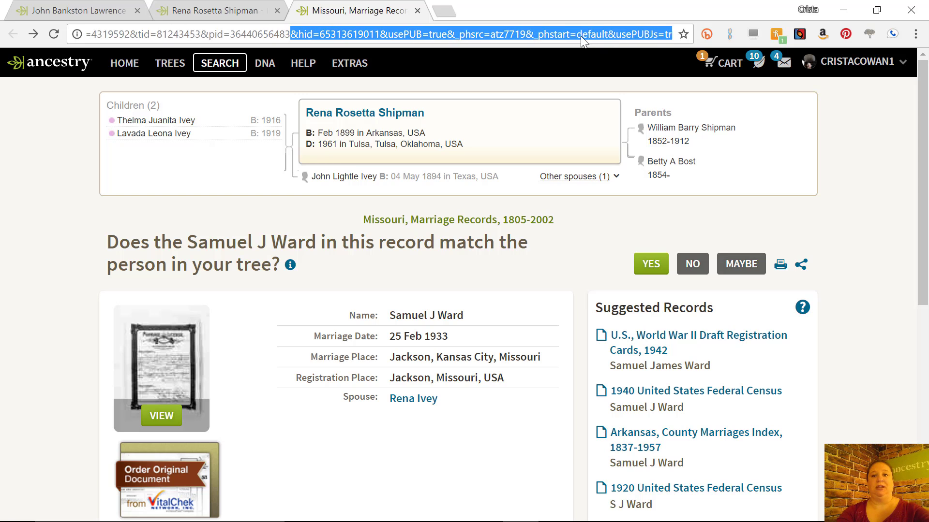
pyautogui.hotkey('shift', 'Right')
pyautogui.hotkey('shift', 'Right')
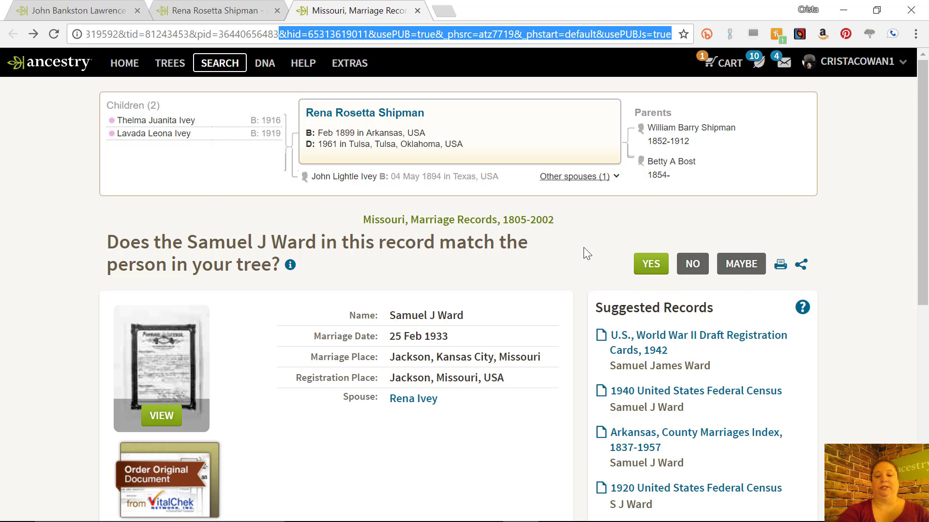
pyautogui.press('BackSpace')
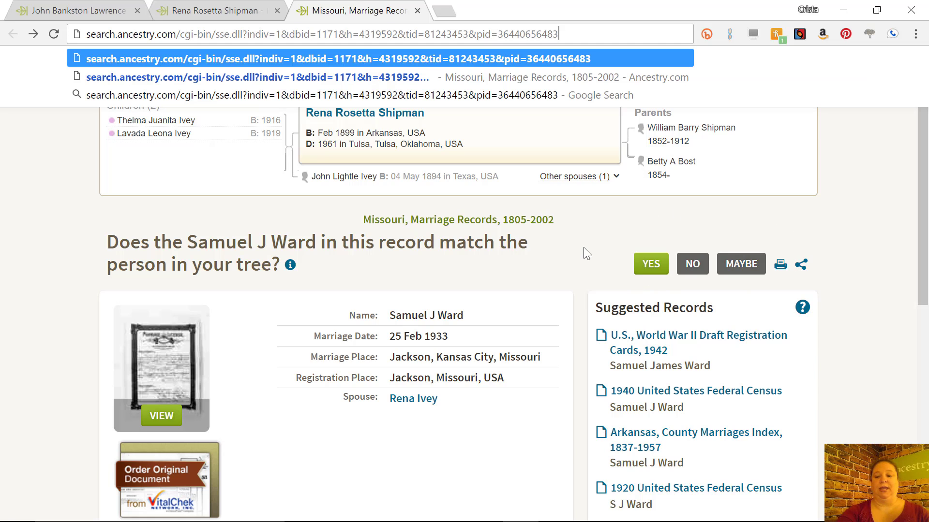
pyautogui.press('Escape')
pyautogui.press('Return')
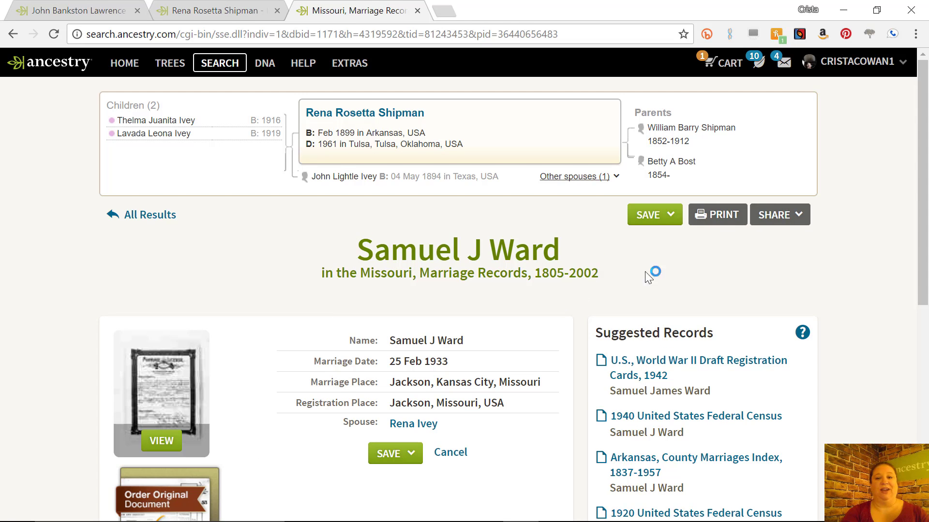
pyautogui.click(672, 216)
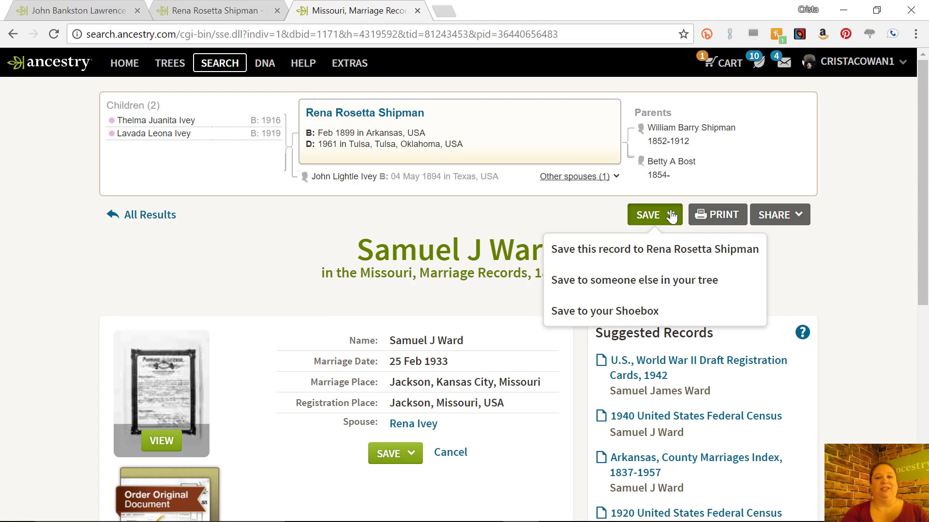